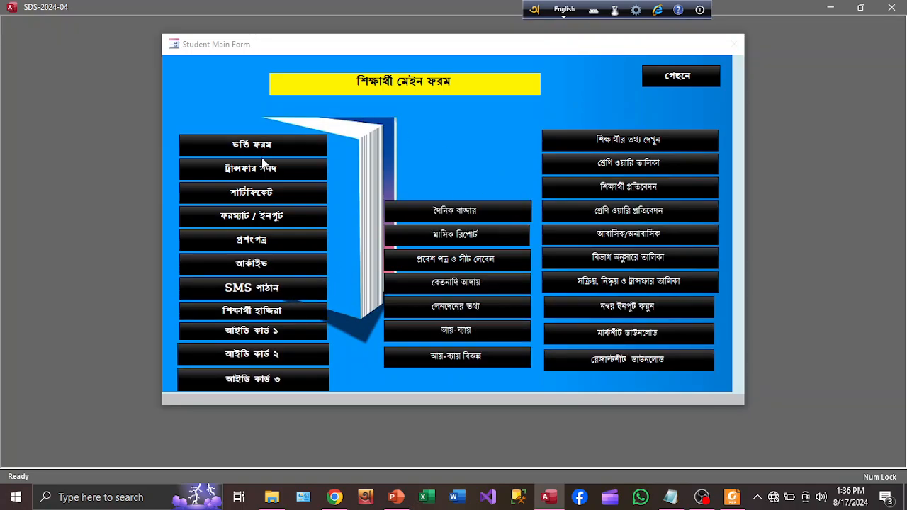
- Glance at the admission form, go back, and open the certificate form from Student Main Form
click(262, 152)
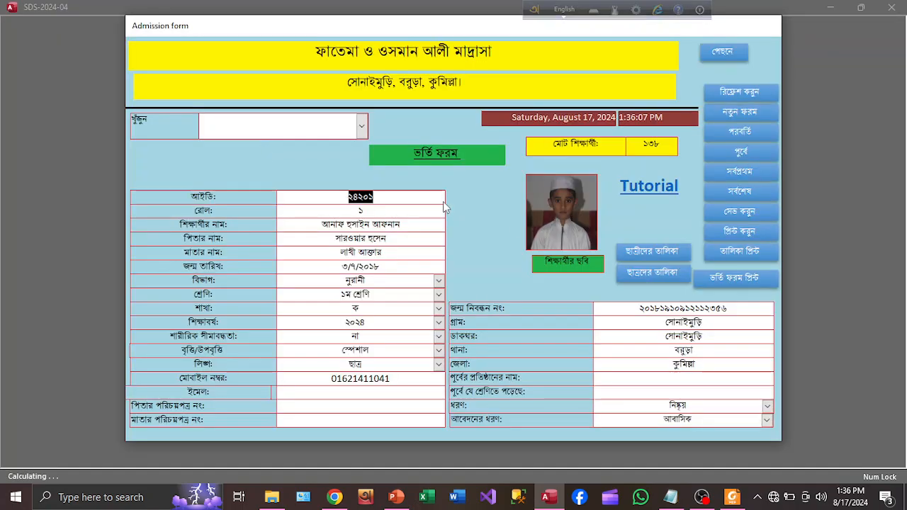
click(723, 52)
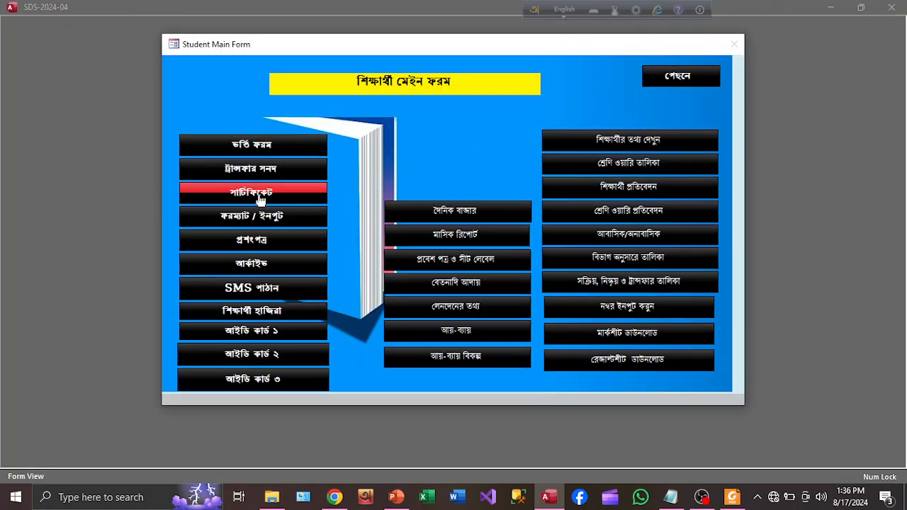
click(261, 201)
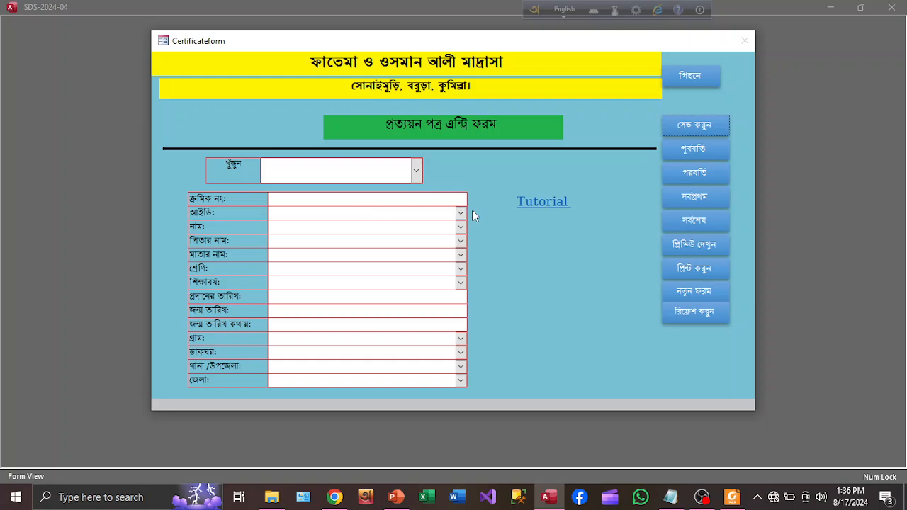
- Enter the certificate serial number and the student's ID, then switch typing to Bangla
click(381, 202)
text(৪৫৬৪৫৬)
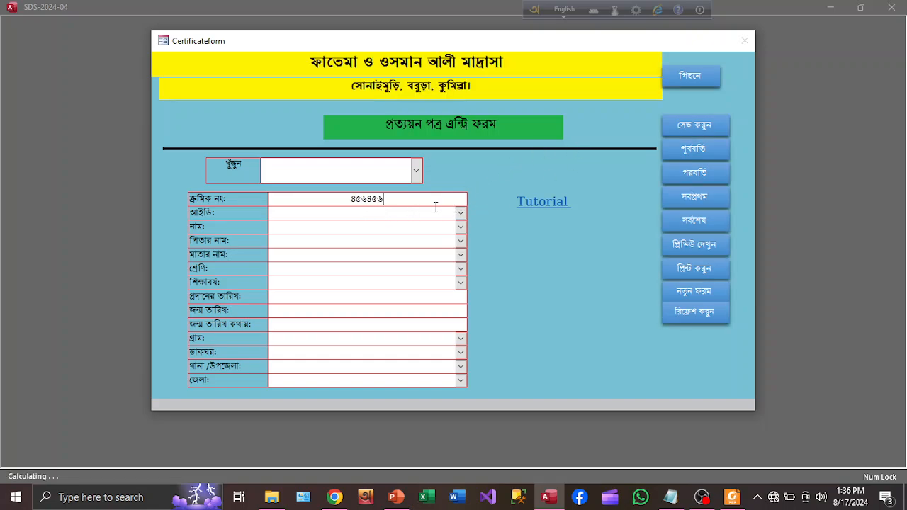
click(413, 216)
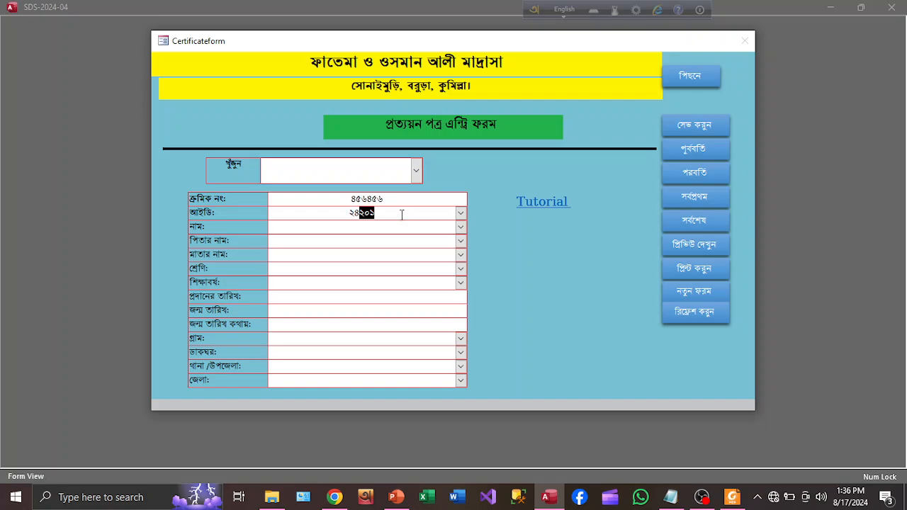
click(461, 213)
click(461, 213)
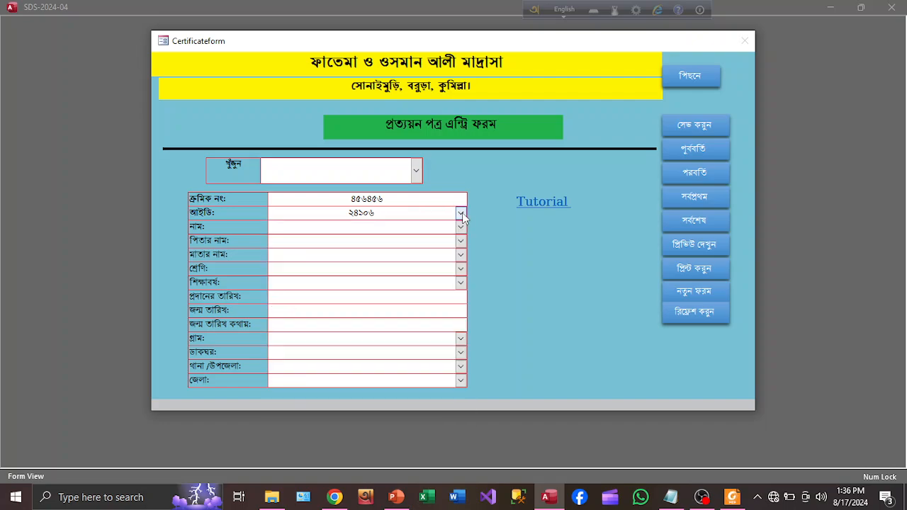
click(385, 226)
click(560, 9)
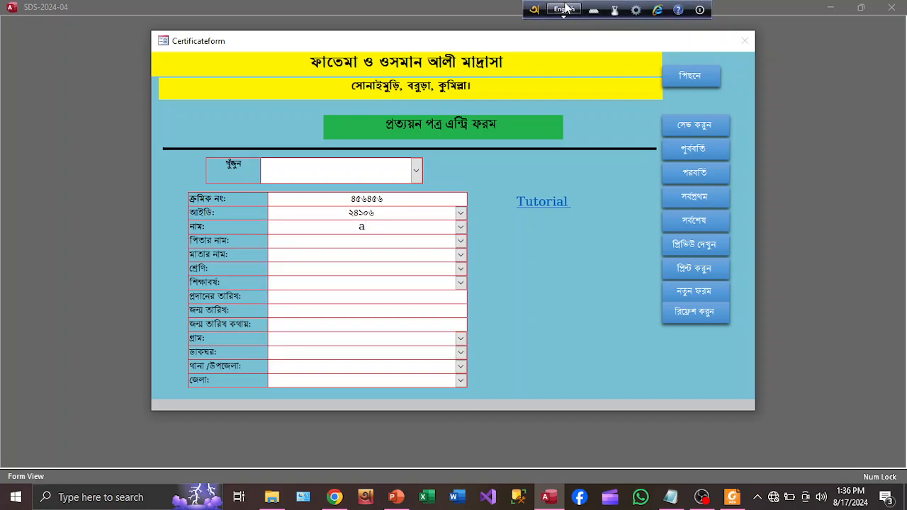
- Fill in the student's name by autocompleting it from the name list
click(369, 227)
text(a)
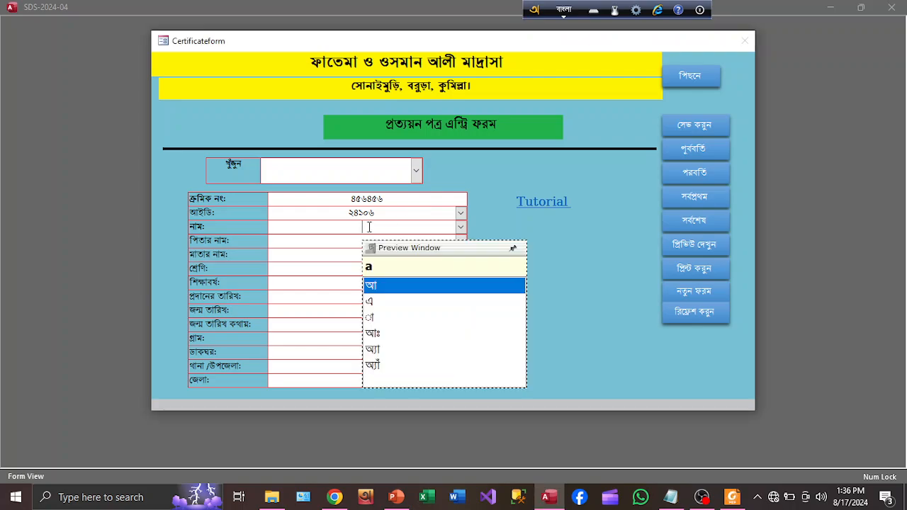
click(461, 229)
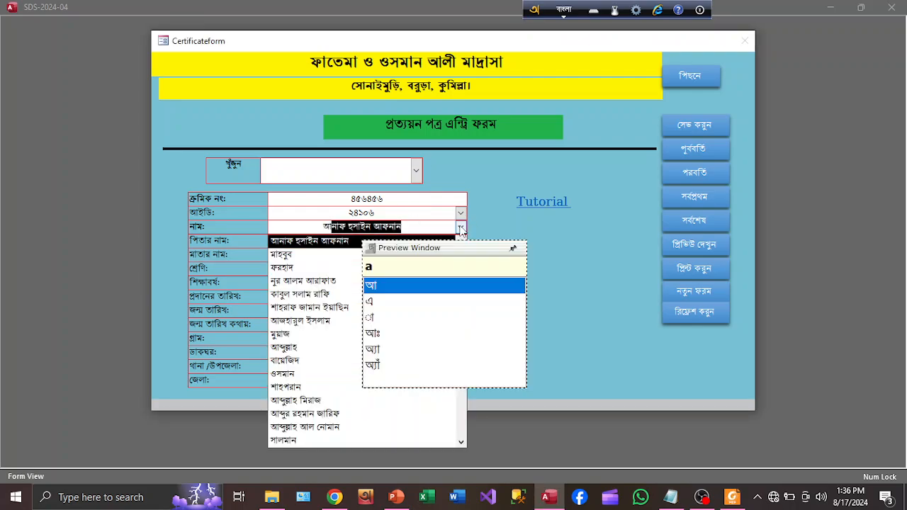
click(461, 229)
click(339, 243)
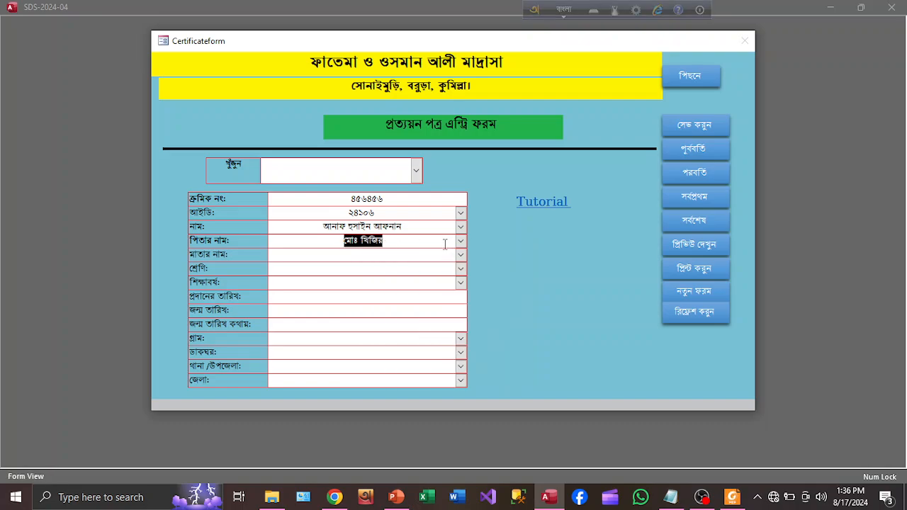
- Replace the father's name with the correct autocompleted name and remove the stray space
click(422, 243)
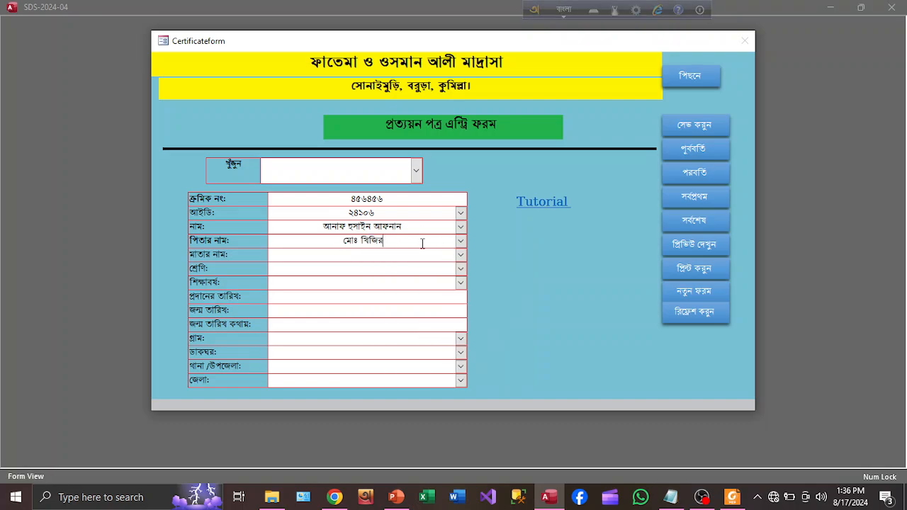
click(369, 256)
drag(407, 245, 304, 239)
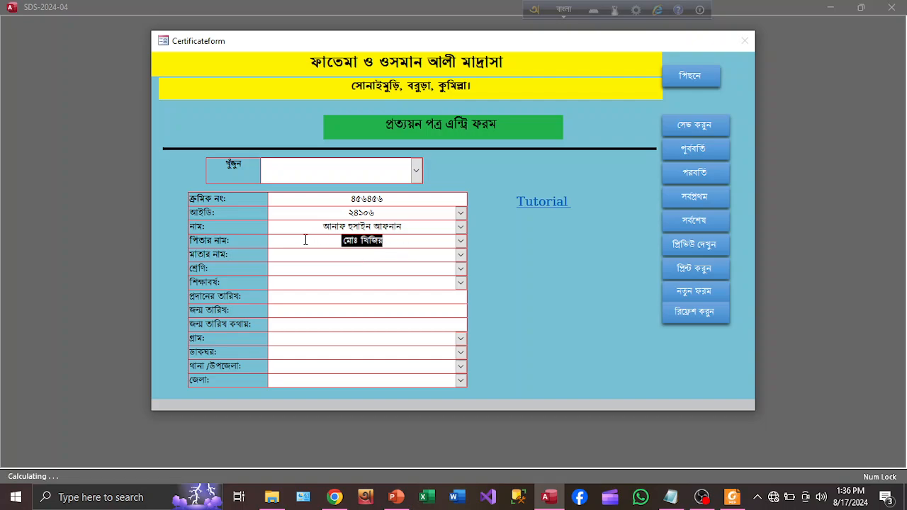
text(k)
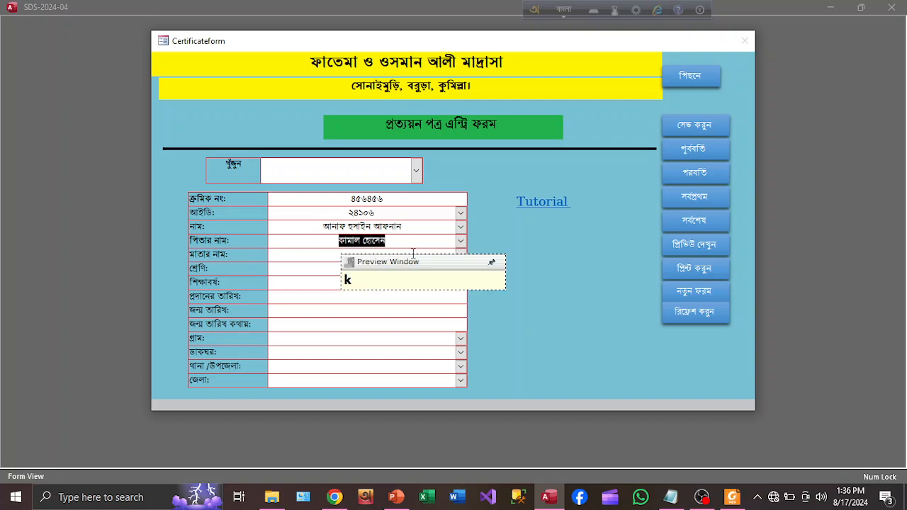
key(Right)
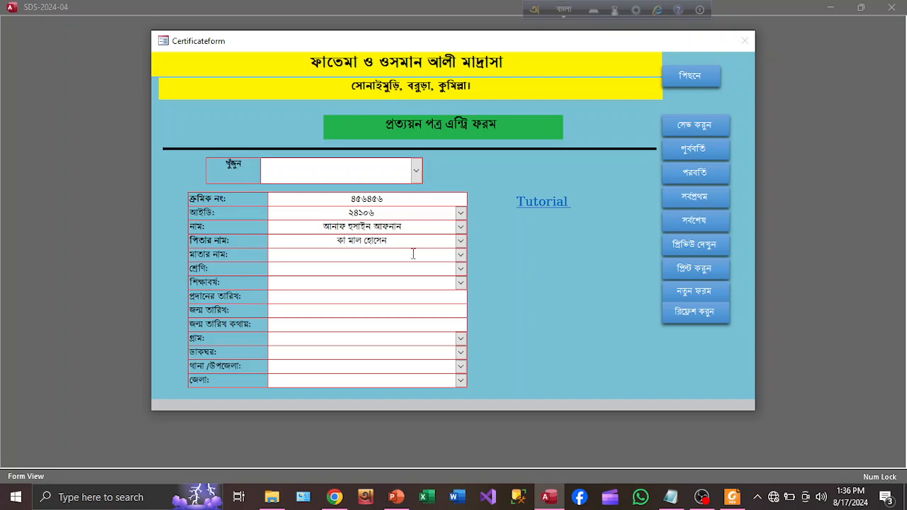
key(BackSpace)
click(462, 241)
click(462, 241)
click(383, 255)
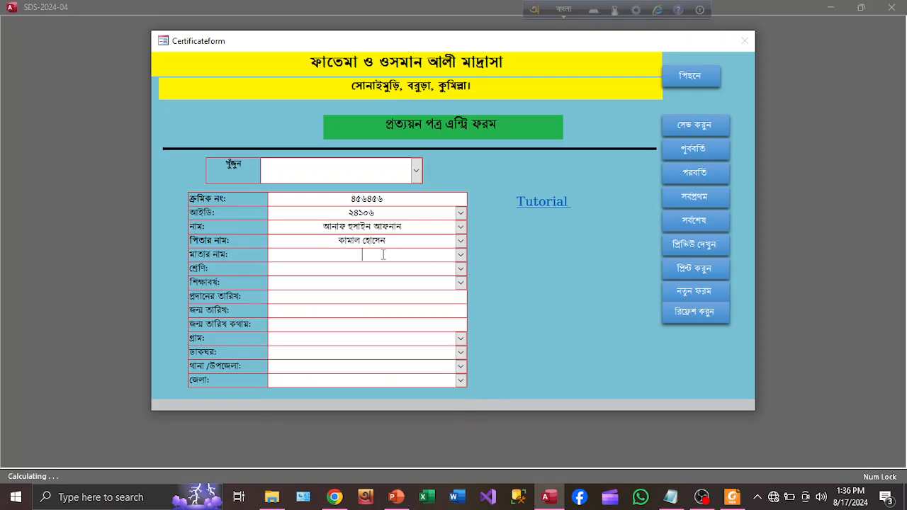
- Fill in the mother's name by autocompleting it from the list
text(n)
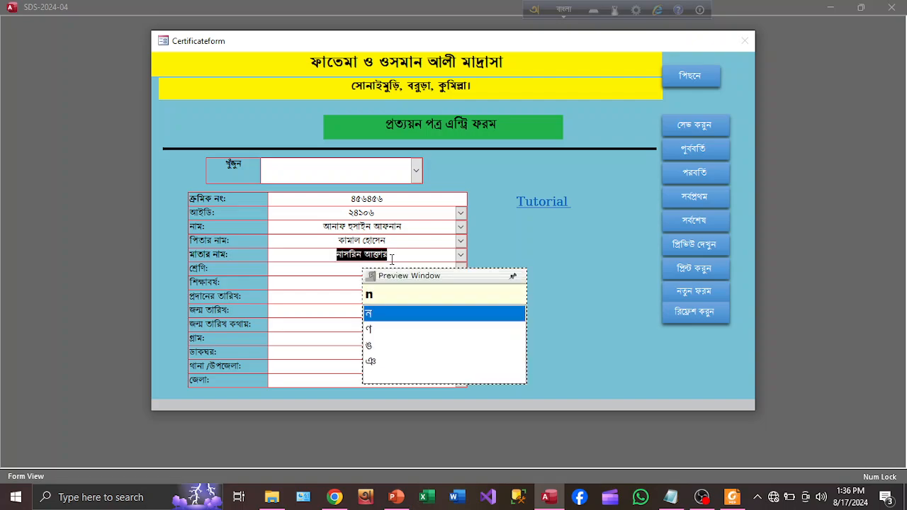
text(i)
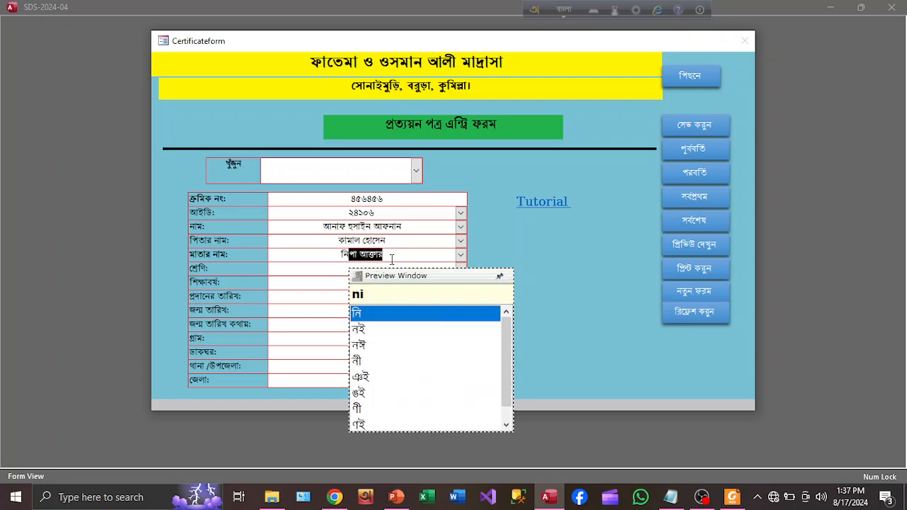
click(460, 254)
click(460, 255)
drag(417, 287, 615, 301)
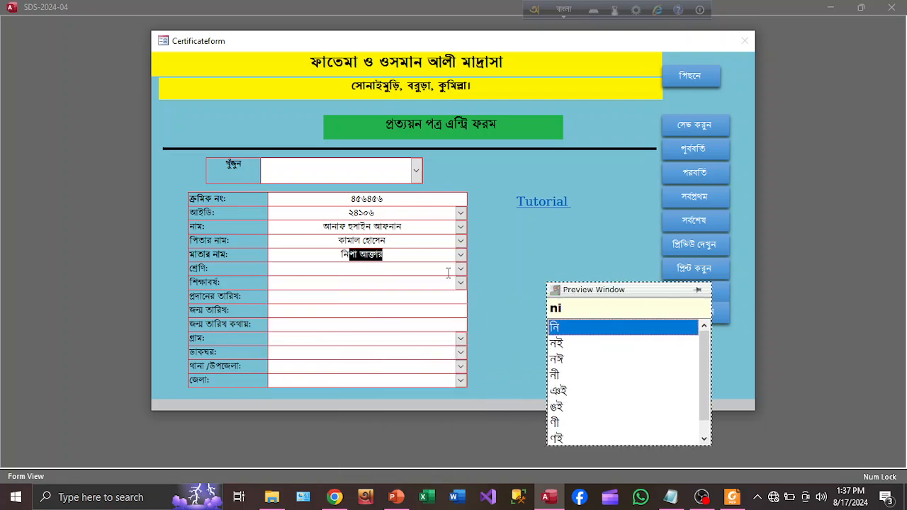
- Choose নুরানী ২য় শ্রেণি from the class list
click(412, 268)
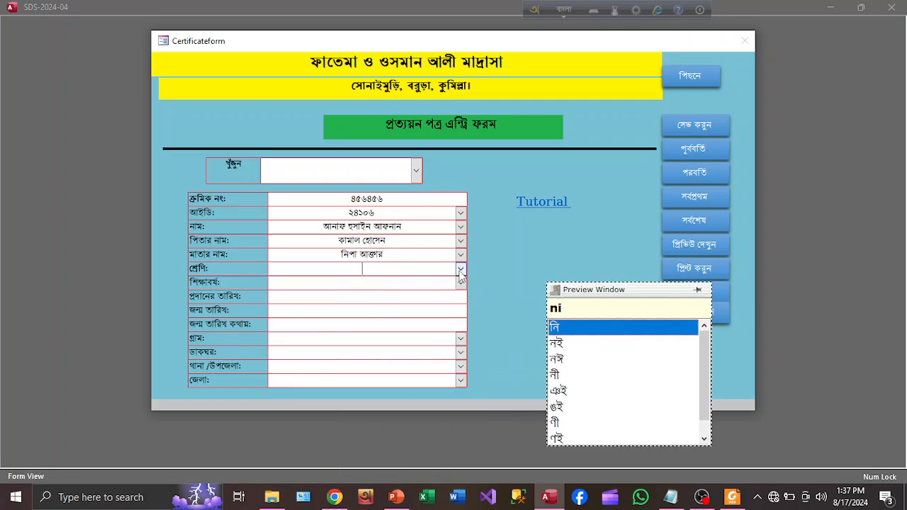
click(460, 272)
click(461, 273)
text(nid)
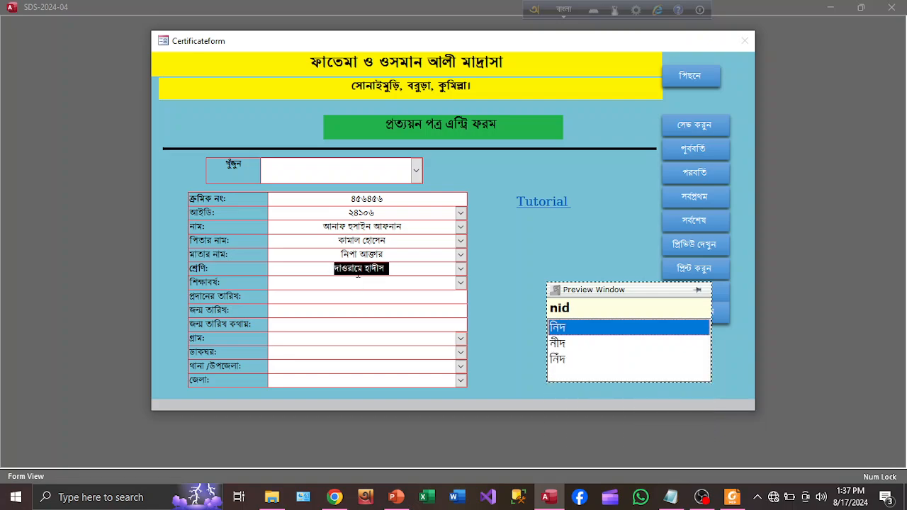
text(w)
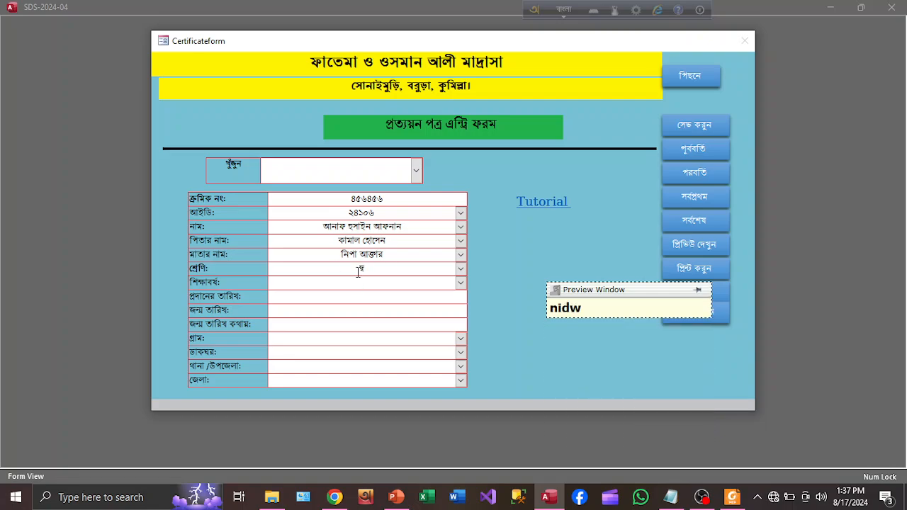
key(BackSpace)
key(BackSpace)
text(d)
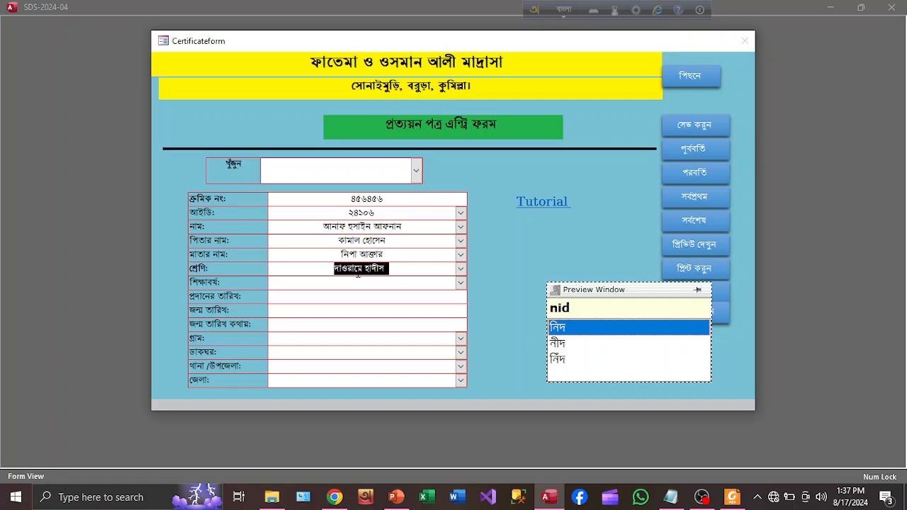
click(461, 269)
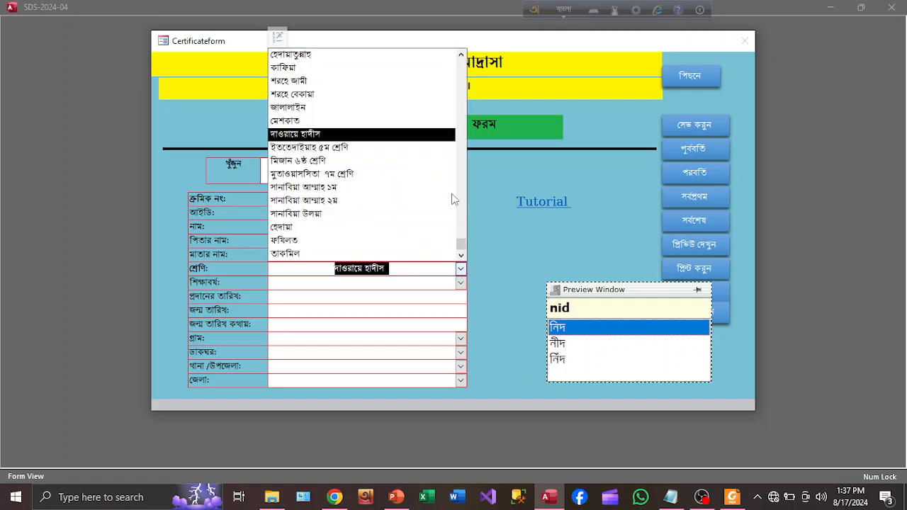
drag(463, 245, 467, 63)
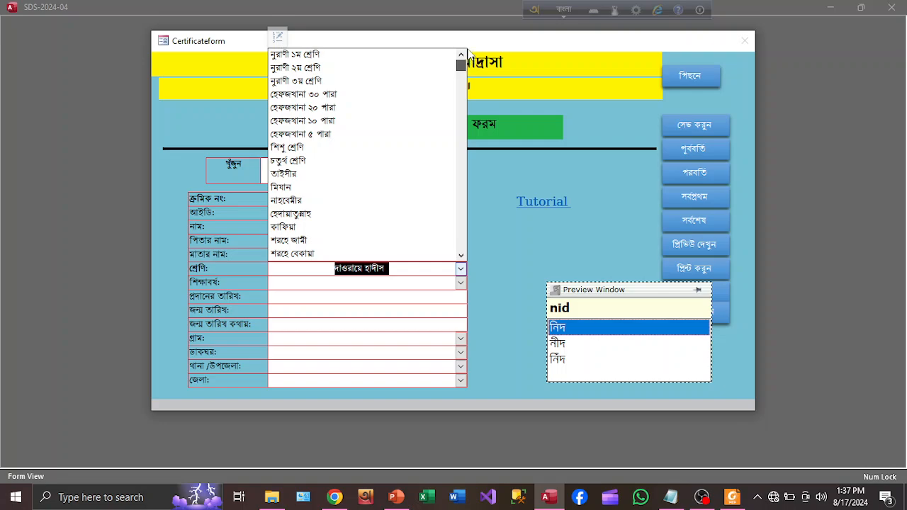
click(328, 71)
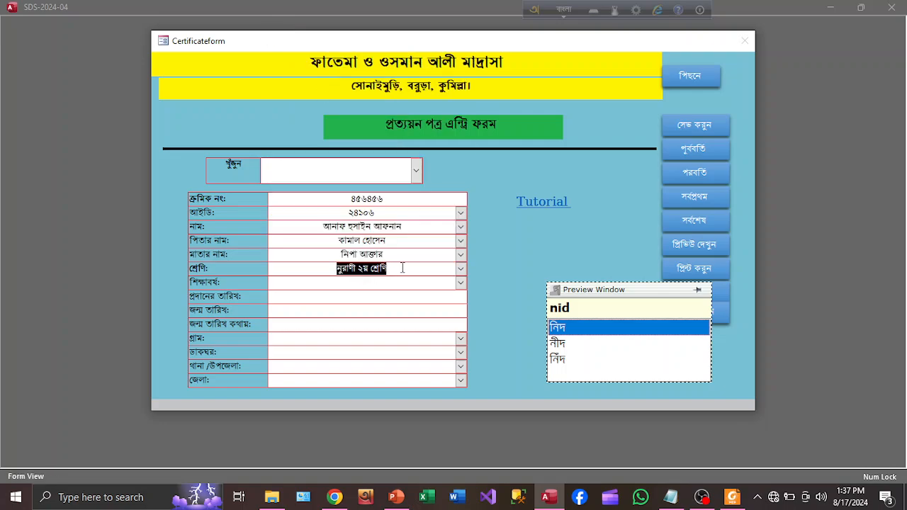
- Edit the class text so it reads দ্বিতীয় শ্রেণি
click(403, 268)
drag(357, 270, 309, 268)
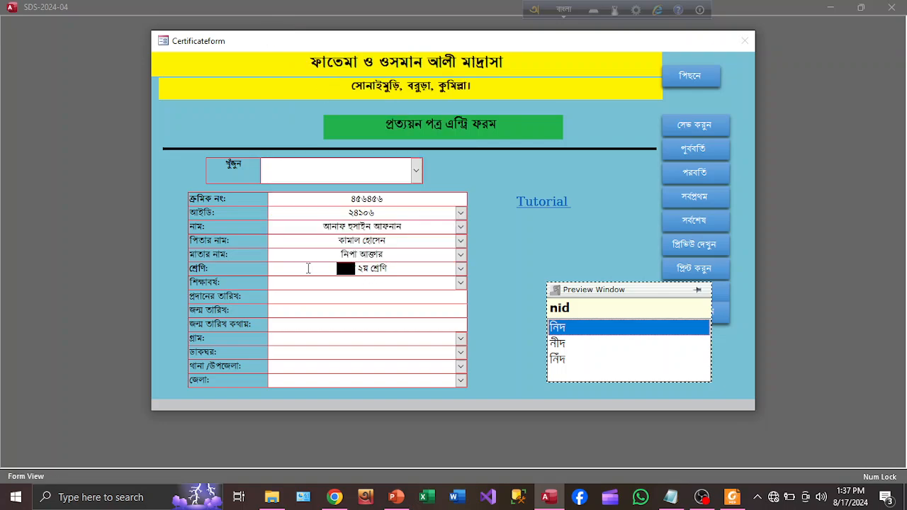
key(Delete)
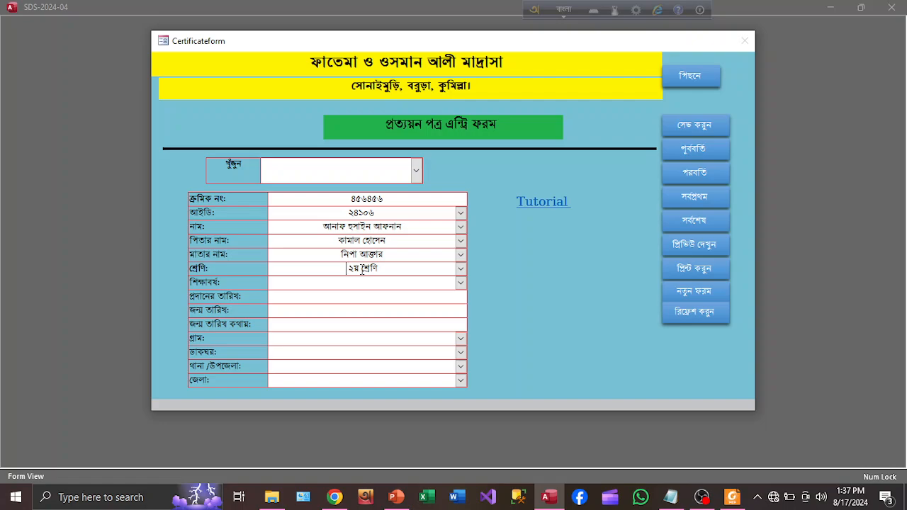
drag(362, 269, 321, 268)
text(dw)
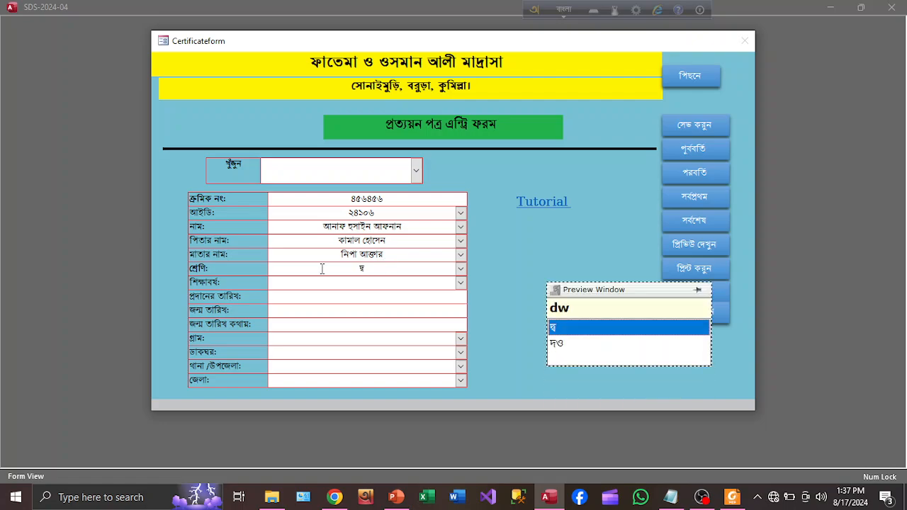
text(itI)
key(BackSpace)
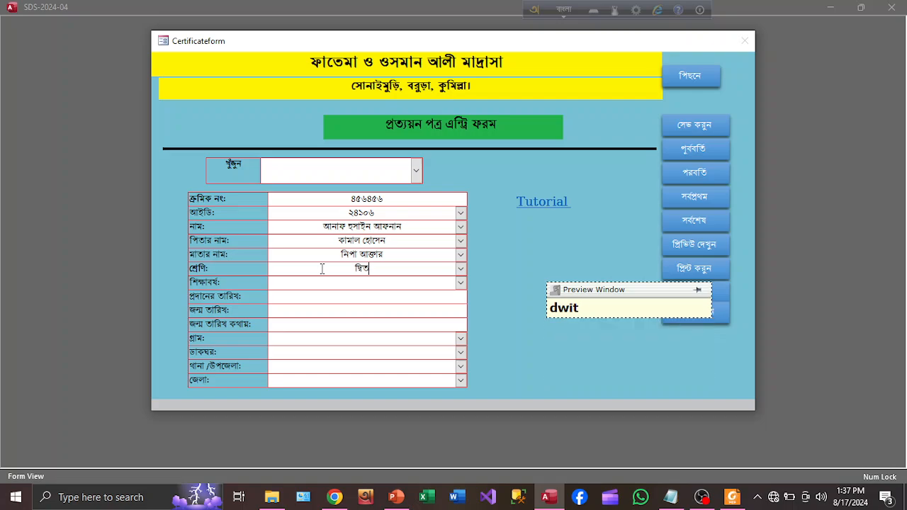
text(IE)
key(BackSpace)
text(y shreNi)
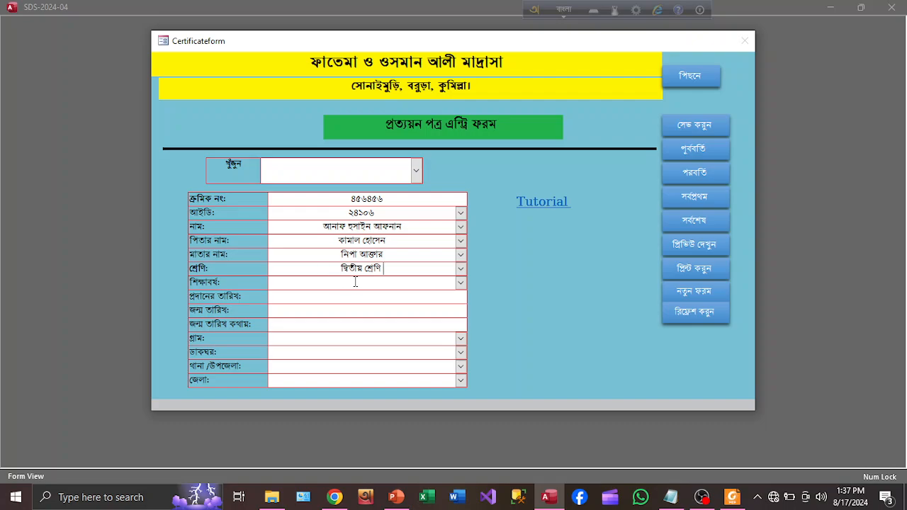
- Set the academic year to ২০২৪ and the issue date to today, 8/17/2024
click(461, 283)
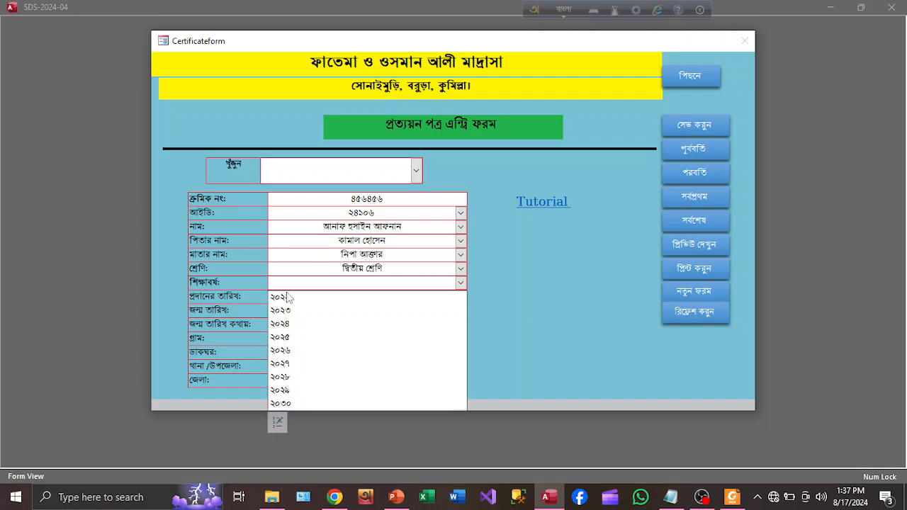
click(290, 324)
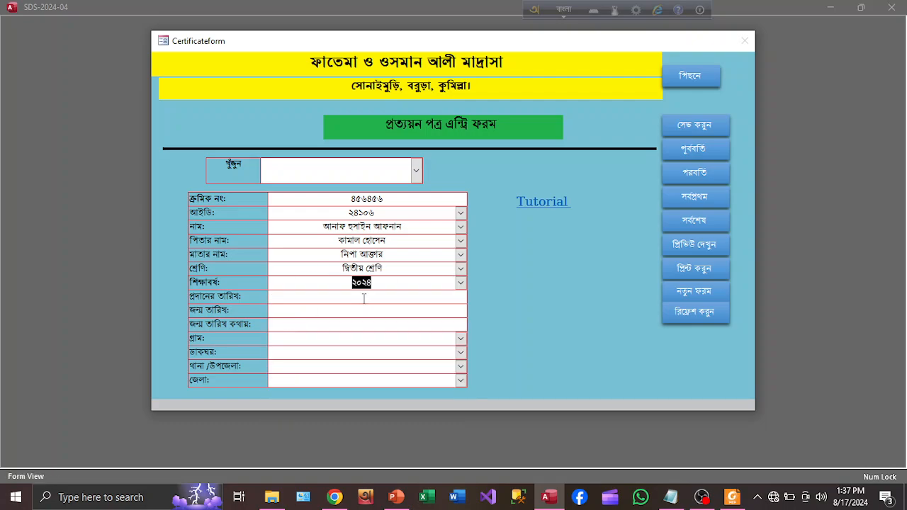
click(364, 298)
click(475, 296)
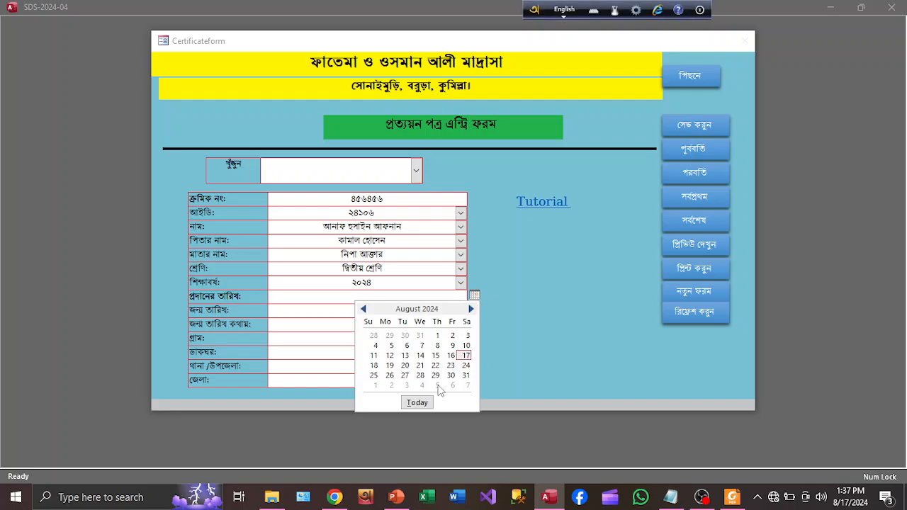
click(418, 403)
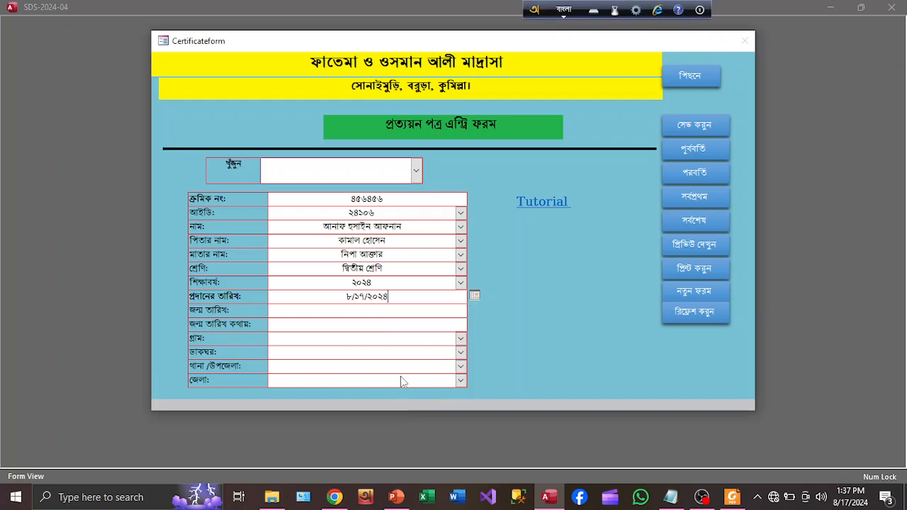
- Set the birth date to 5/25/2012 by overwriting today's date
click(372, 312)
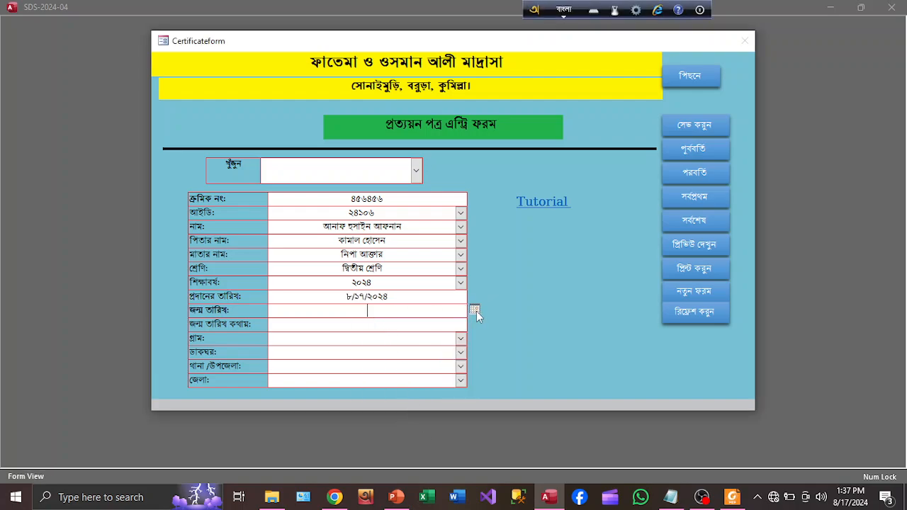
click(475, 311)
click(420, 418)
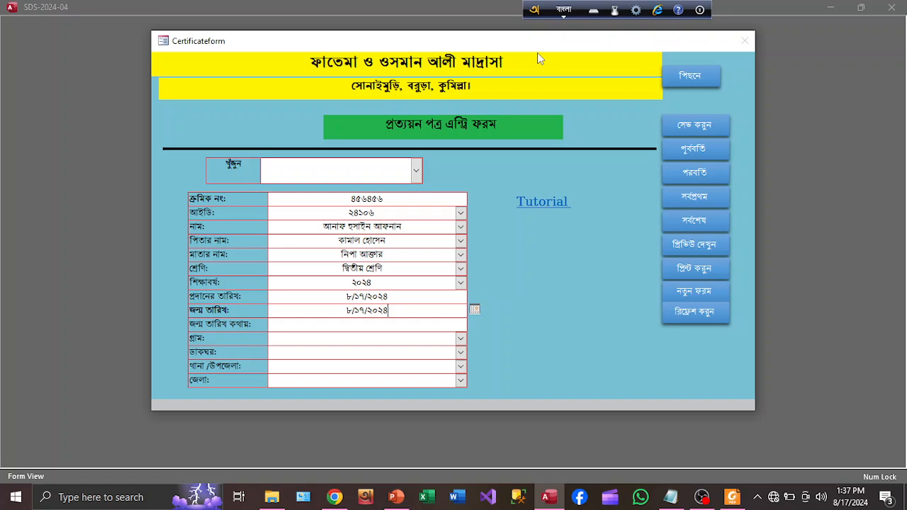
click(564, 9)
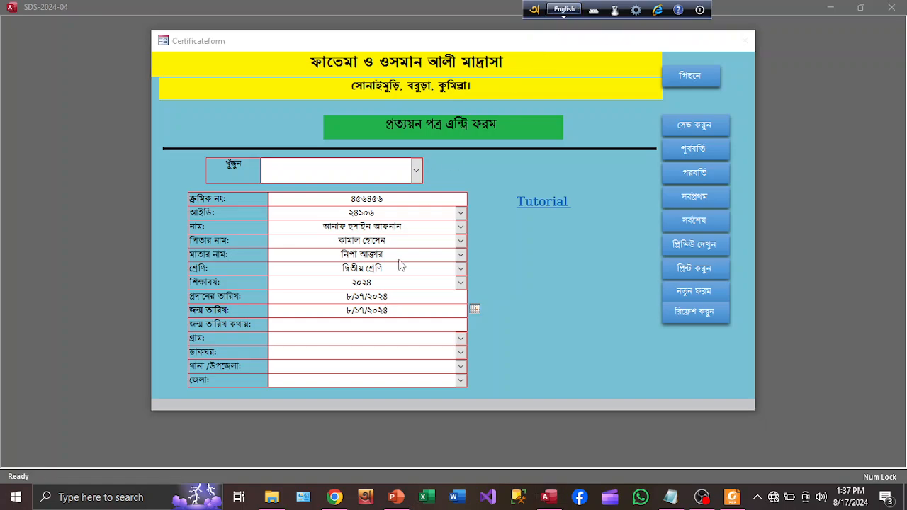
double_click(348, 310)
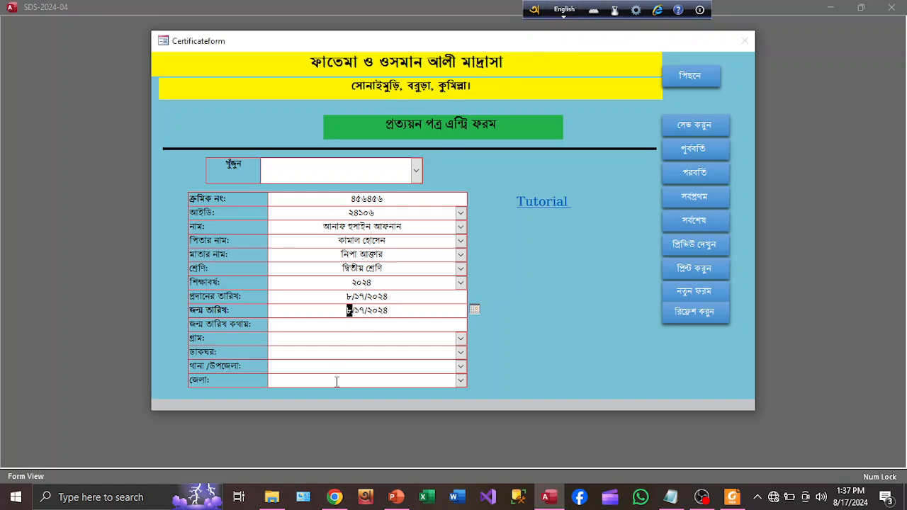
text(5)
double_click(360, 310)
text(25)
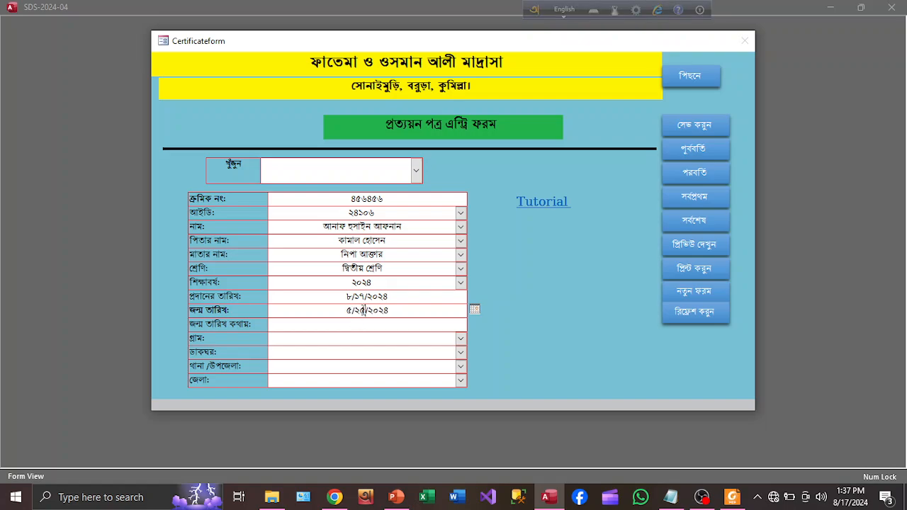
drag(390, 310, 372, 311)
text(2012)
click(373, 321)
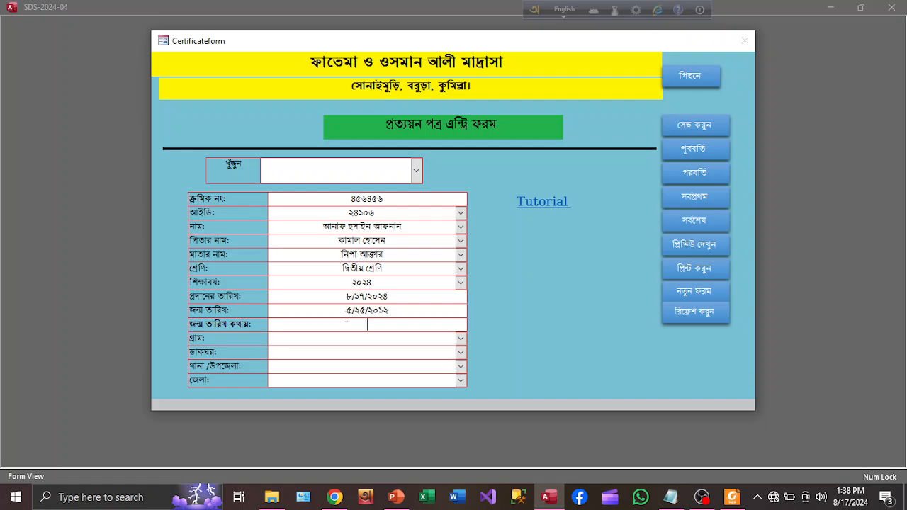
- Write the birth date in Bangla words and set the village to সোনাইমুড়ি
click(565, 9)
click(354, 328)
text(poci)
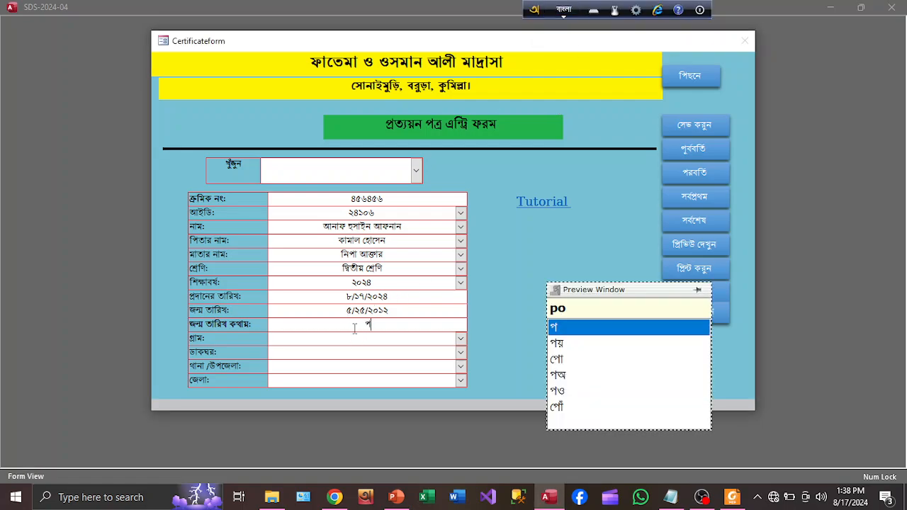
text(she)
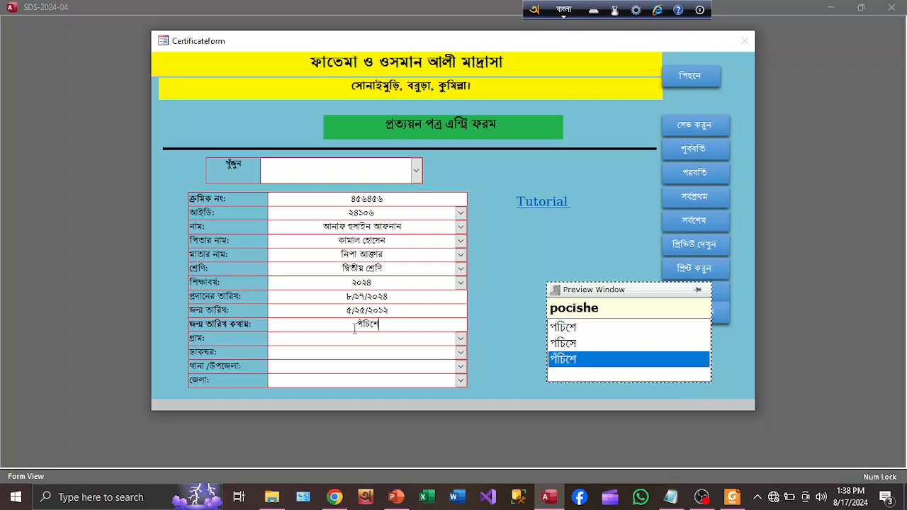
text( me du )
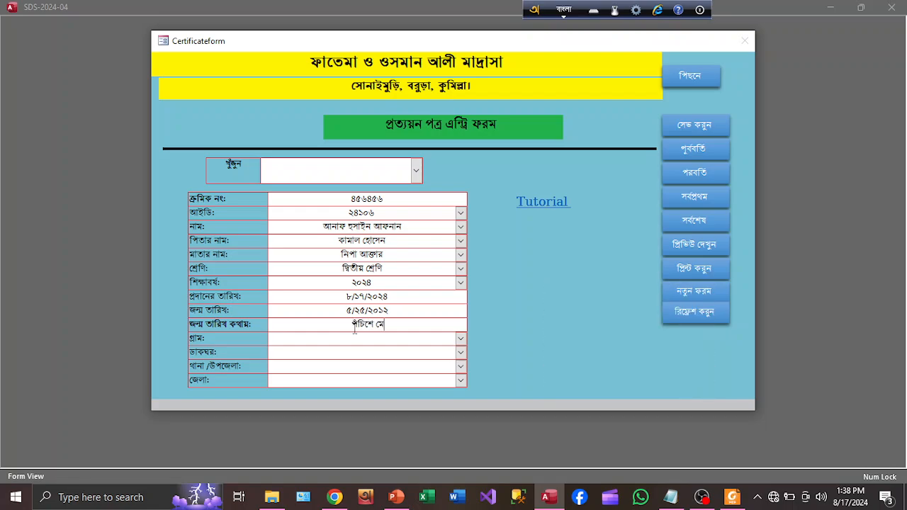
text(hajar )
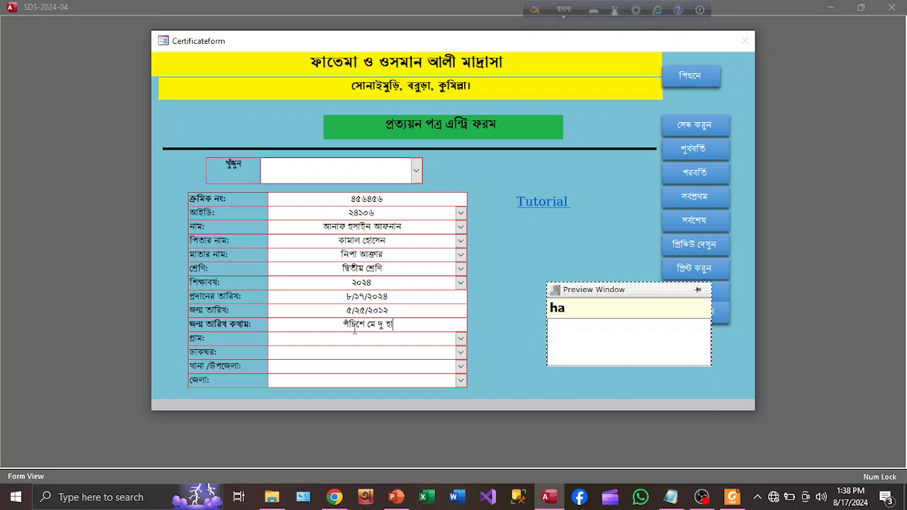
text(baro)
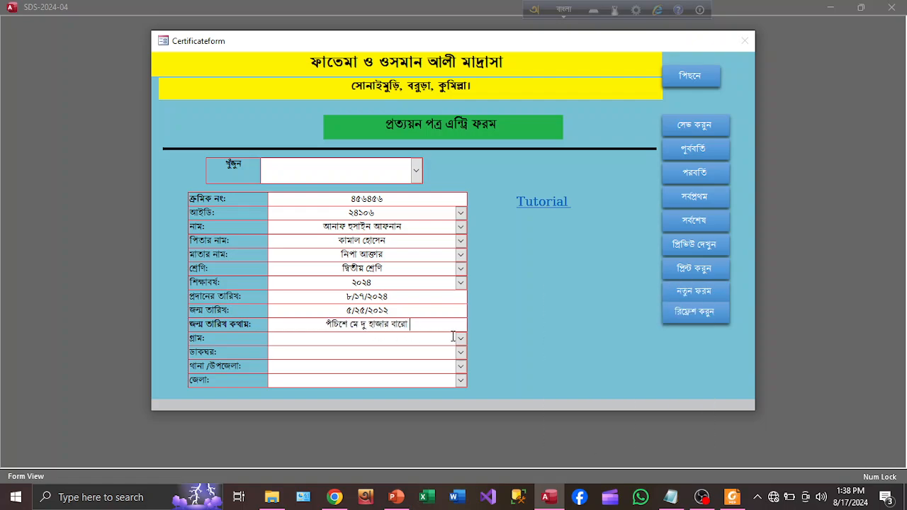
click(406, 339)
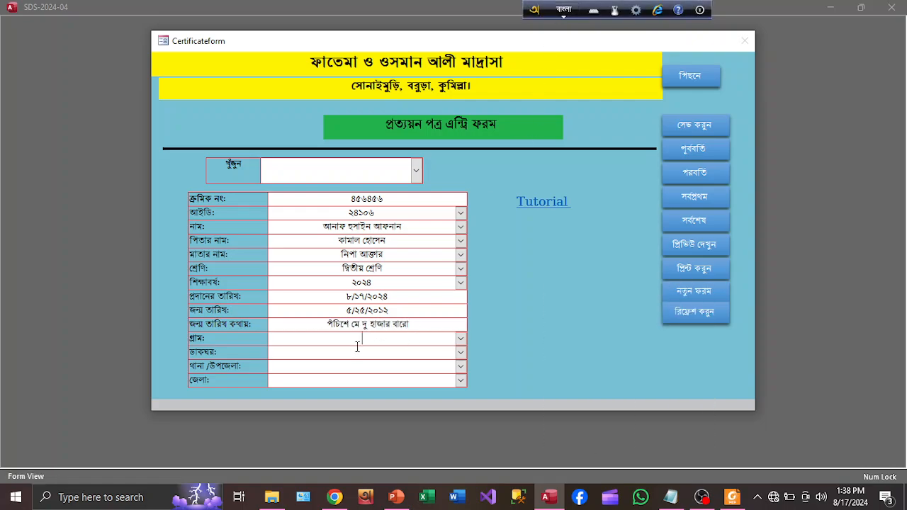
text(s)
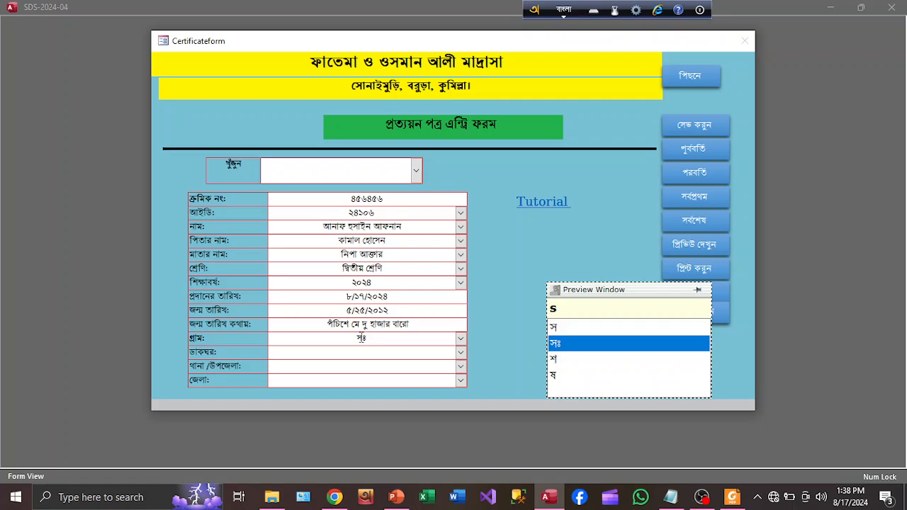
text(o)
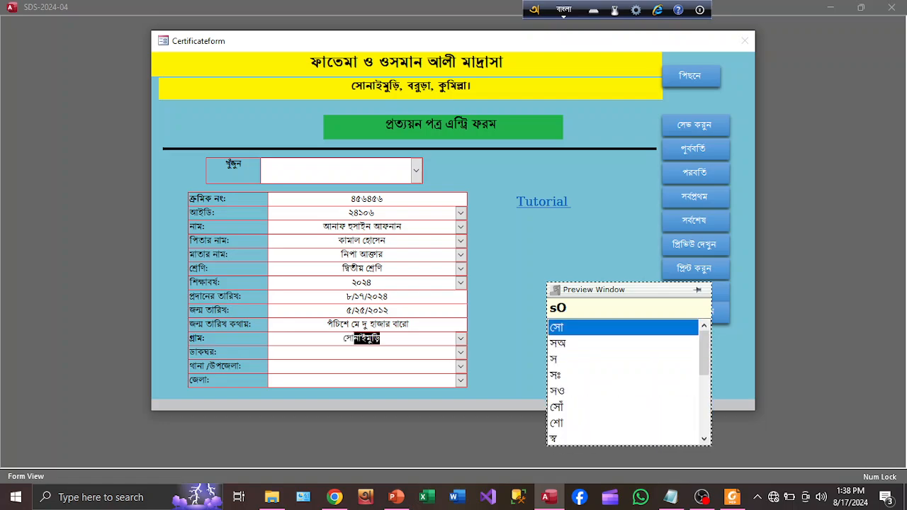
click(461, 339)
click(461, 341)
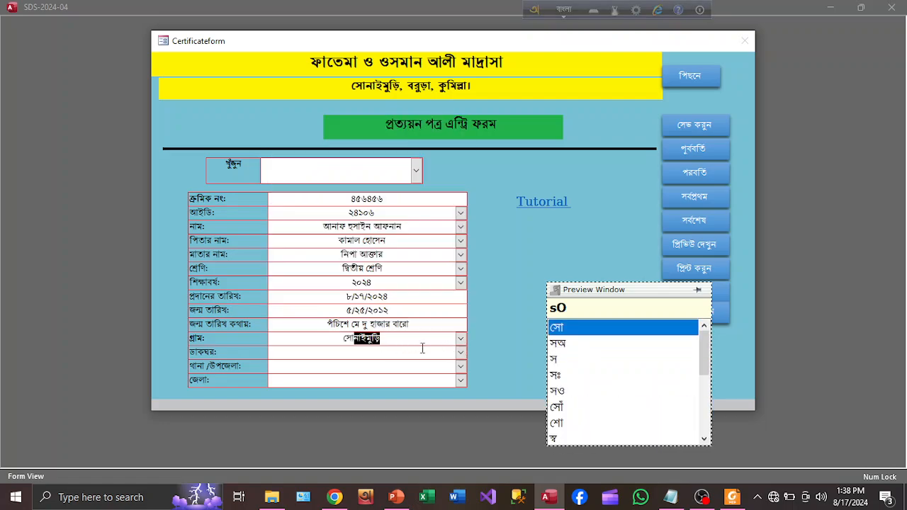
- Set post office সোনাইমুড়ি, thana বরুড়া and district কুমিল্লা
click(379, 353)
text(so)
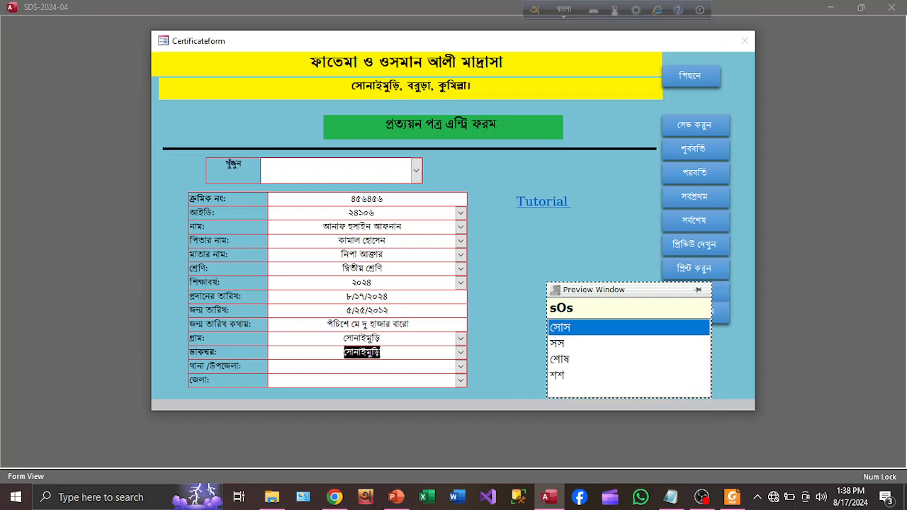
click(460, 353)
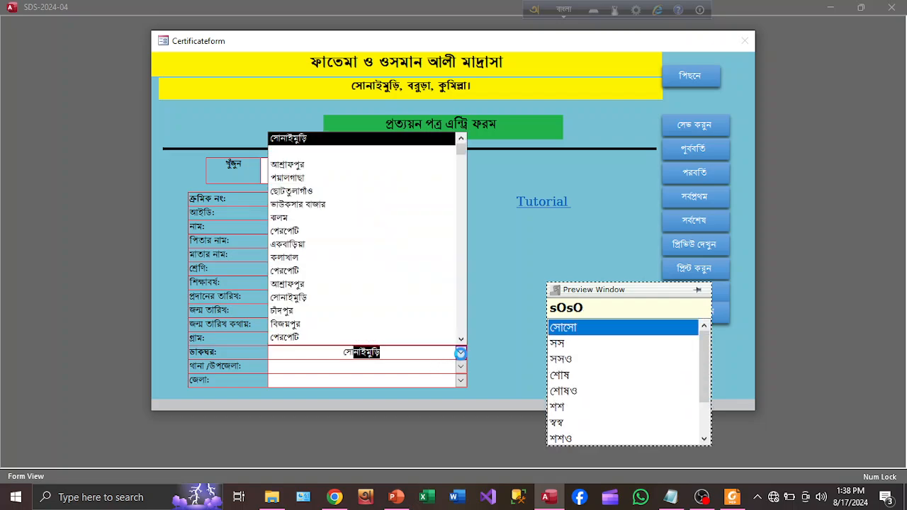
click(461, 352)
click(414, 366)
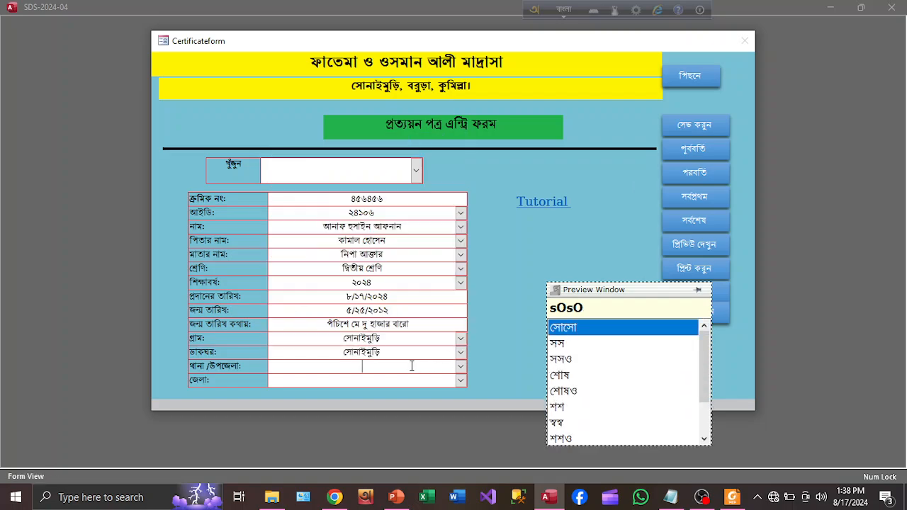
text(বরুড়া)
click(460, 367)
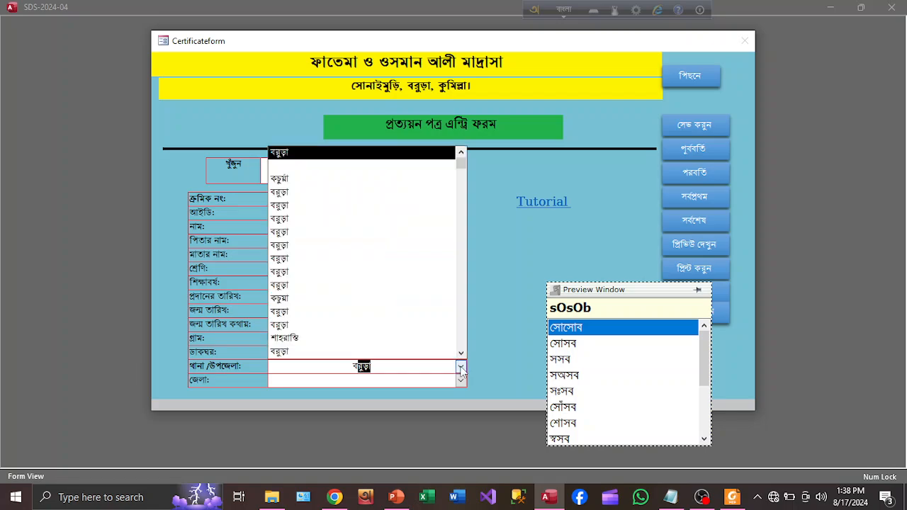
click(461, 366)
click(378, 383)
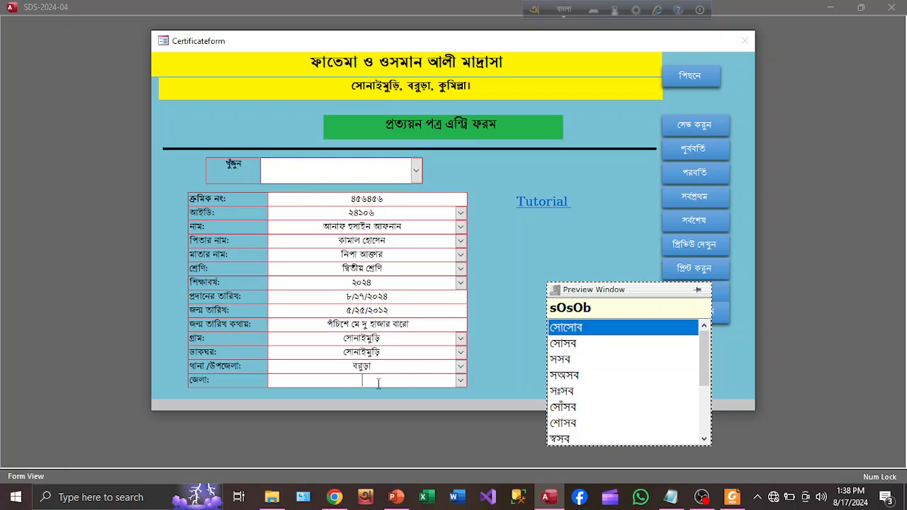
text(কুমিল্লা)
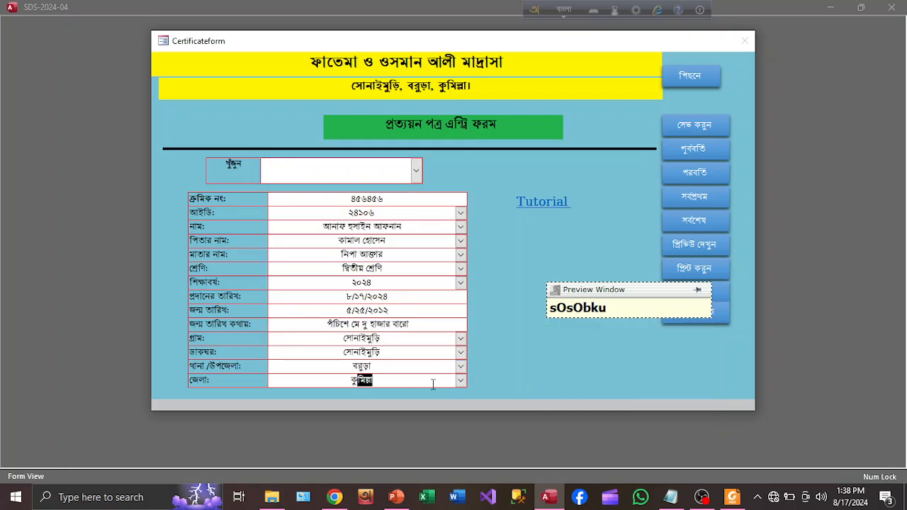
click(461, 381)
click(461, 381)
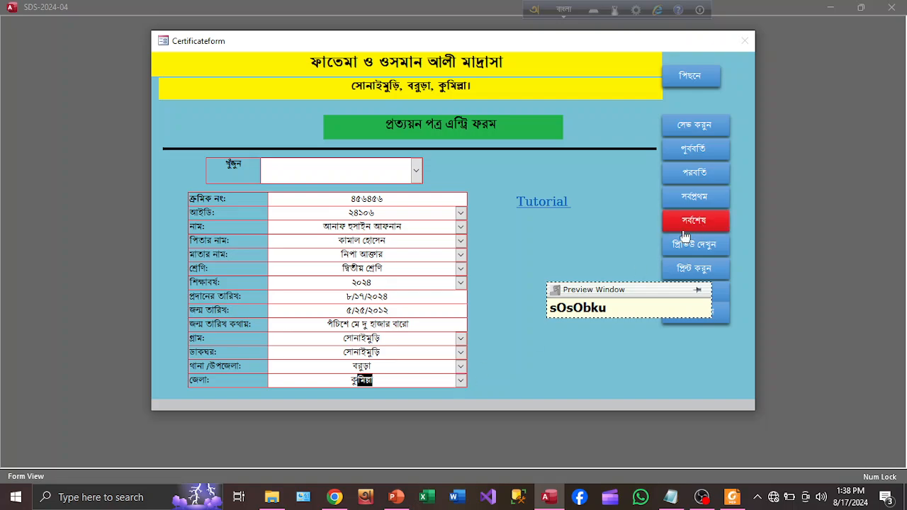
- Save the completed certificate record, leaving the student ID unchanged
click(688, 128)
double_click(302, 214)
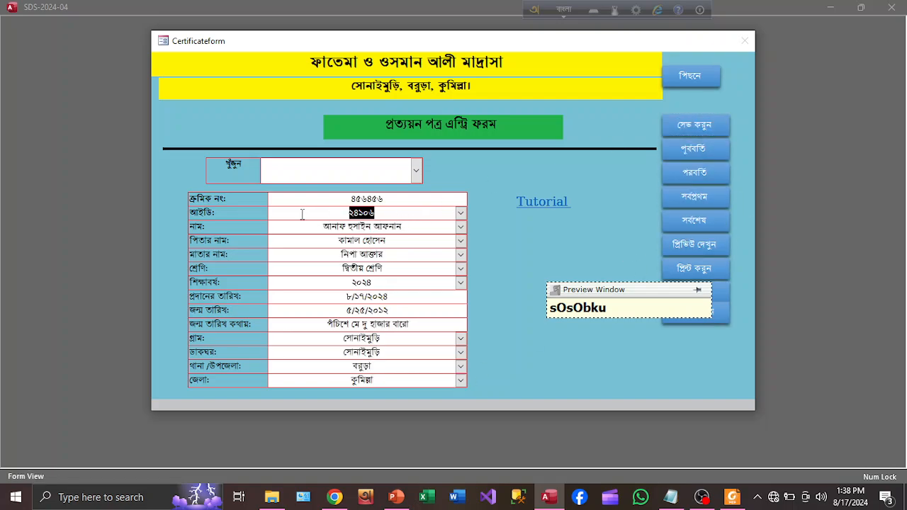
key(BackSpace)
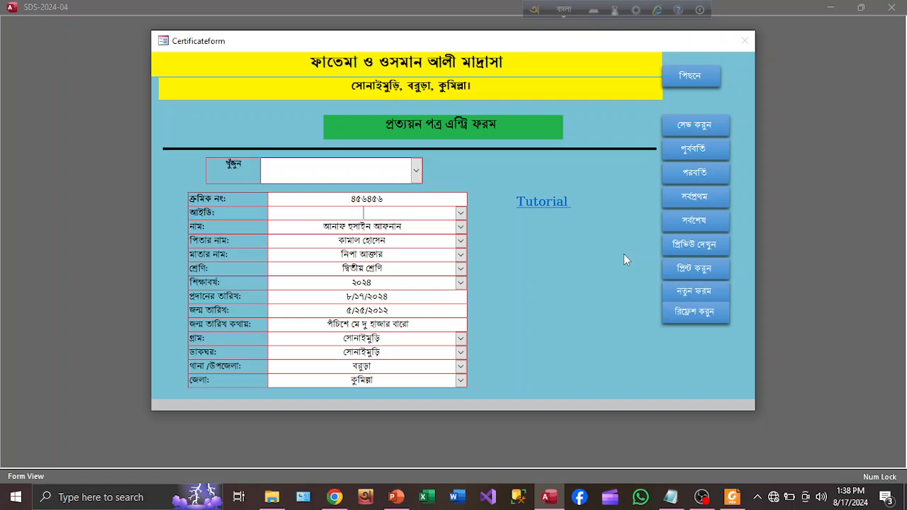
key(ctrl+z)
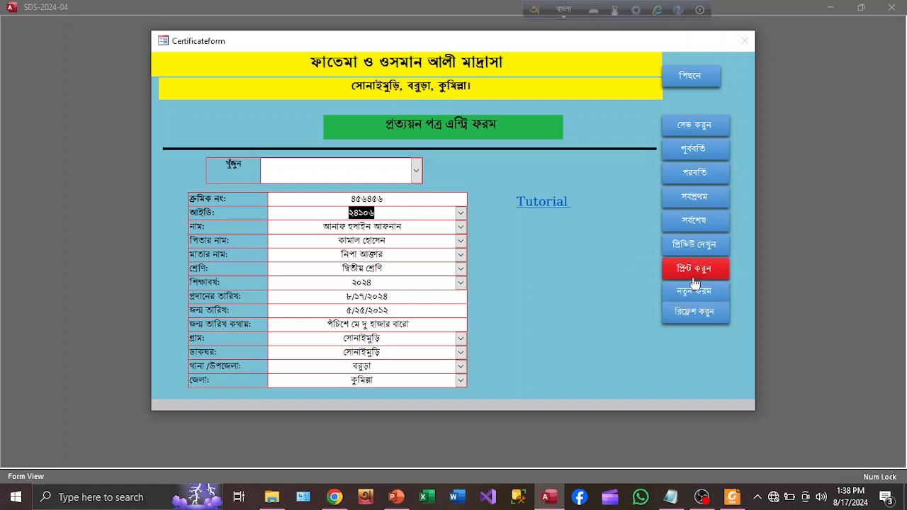
- Preview the testimonial certificate for the student's ID
click(691, 249)
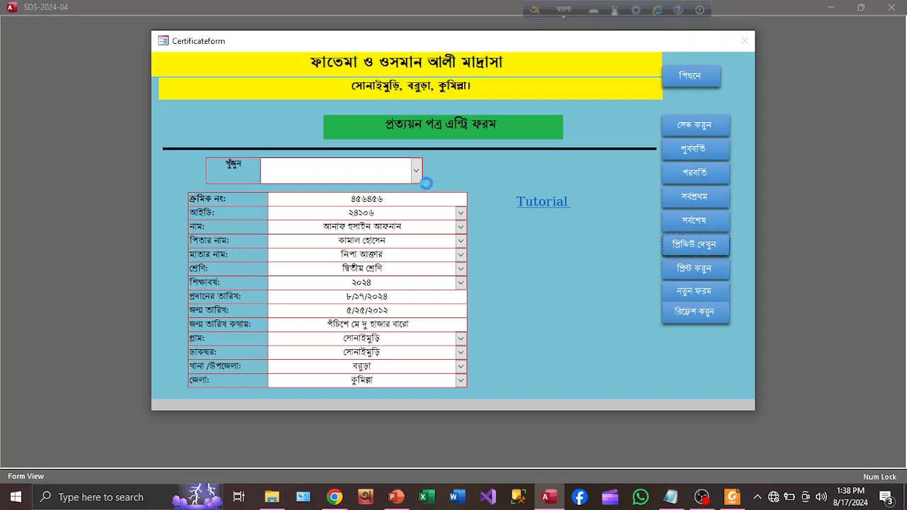
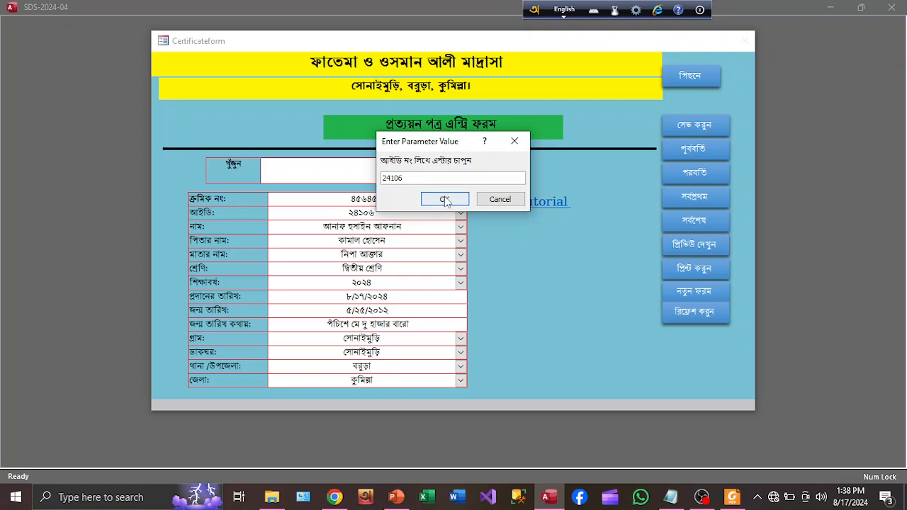
click(446, 199)
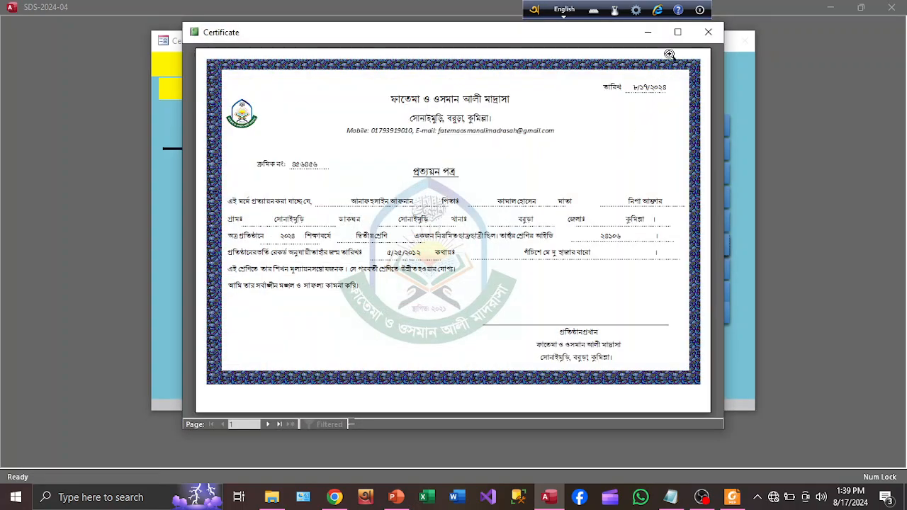
- Maximize the certificate preview, zoom in and out, and cancel the Print dialog
click(678, 32)
click(473, 182)
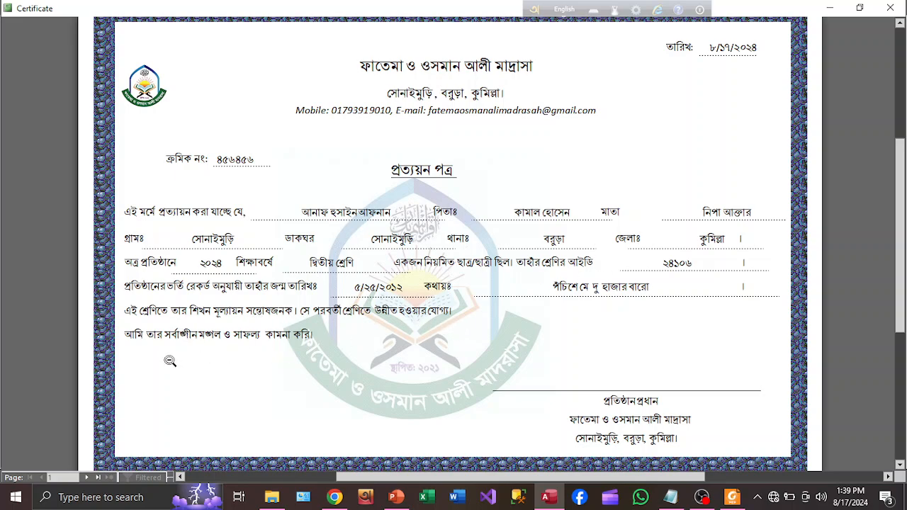
click(428, 351)
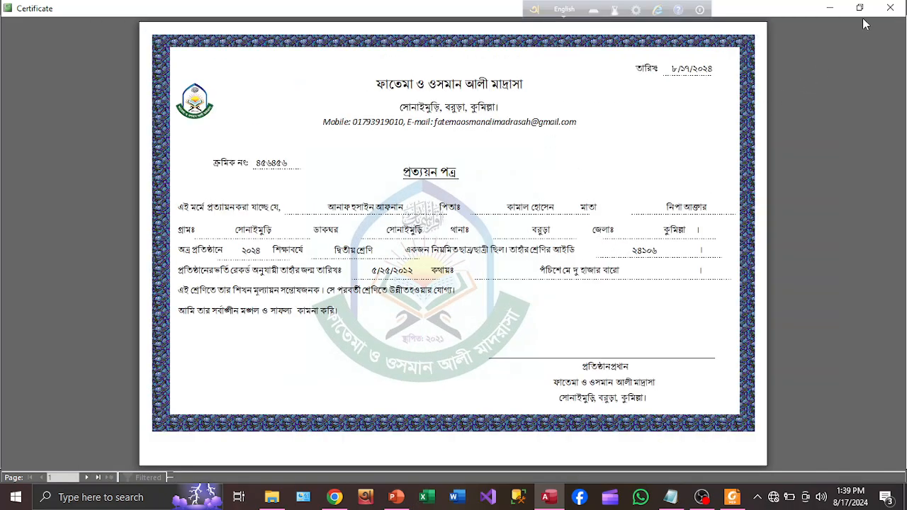
key(ctrl+p)
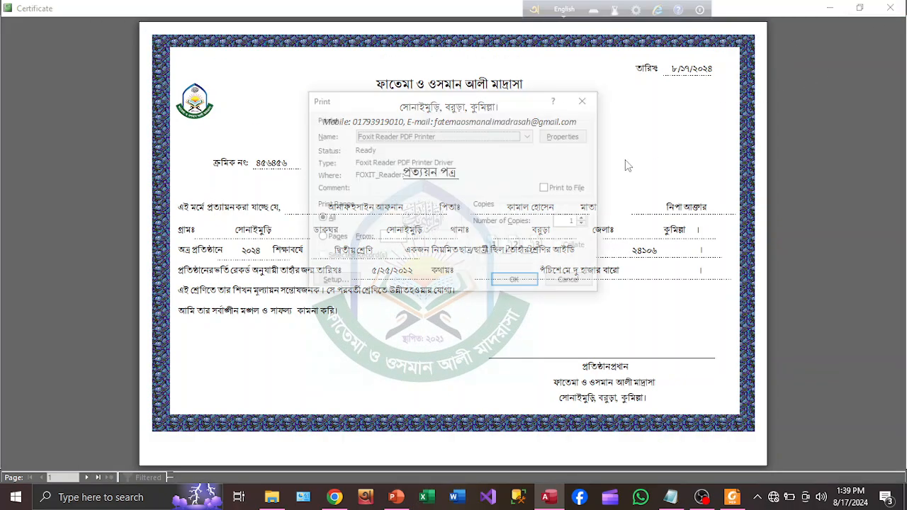
click(586, 100)
- Zoom in once more from the shortcut menu, then close the preview
right_click(567, 120)
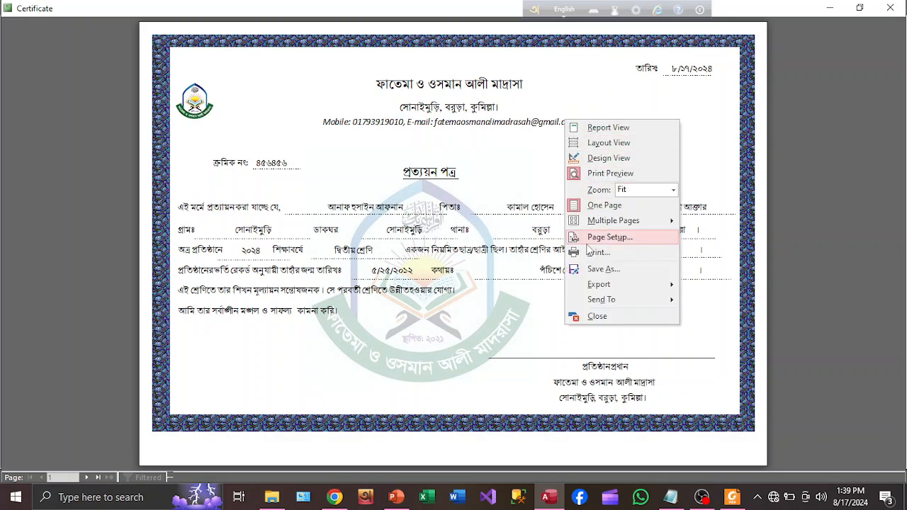
click(711, 142)
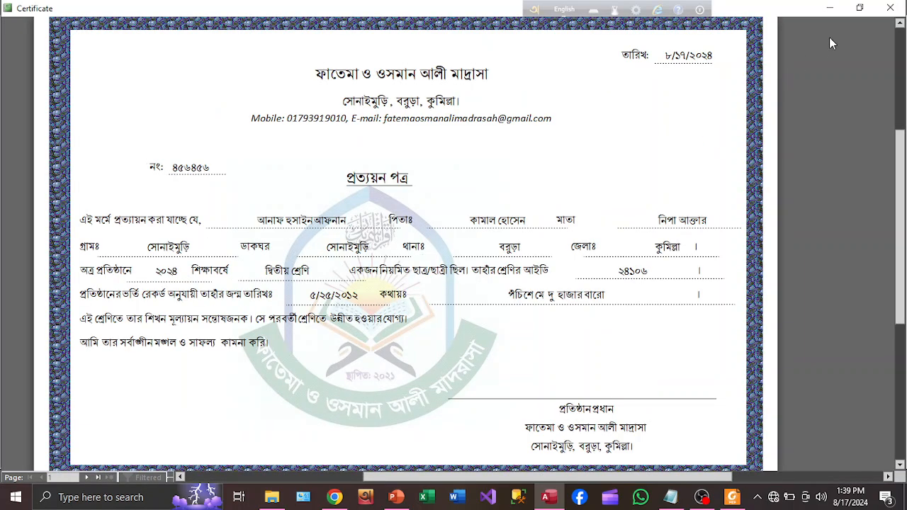
click(890, 7)
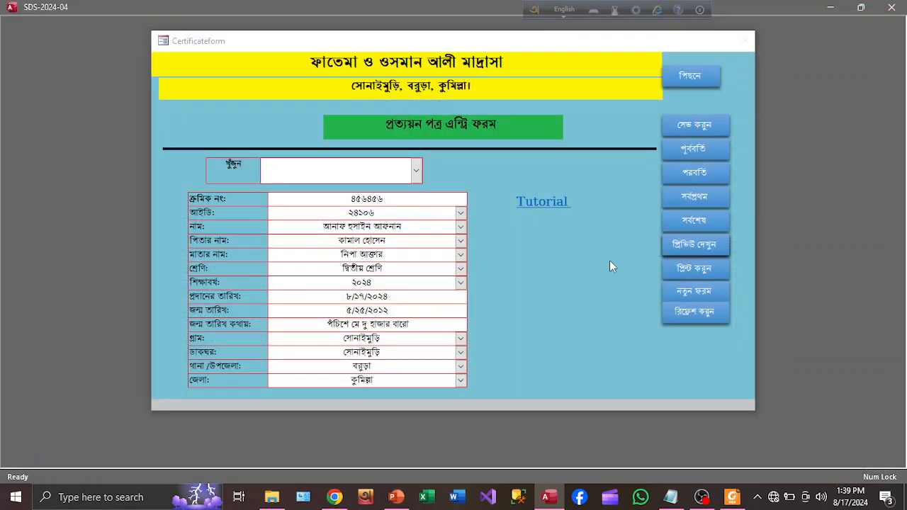
- Print the certificate for the student's ID to the Foxit Reader PDF Printer
click(709, 270)
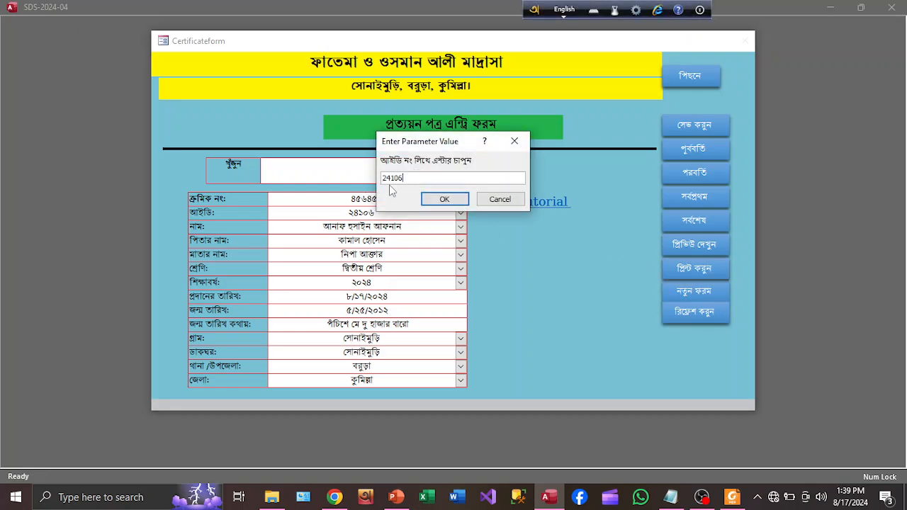
click(430, 199)
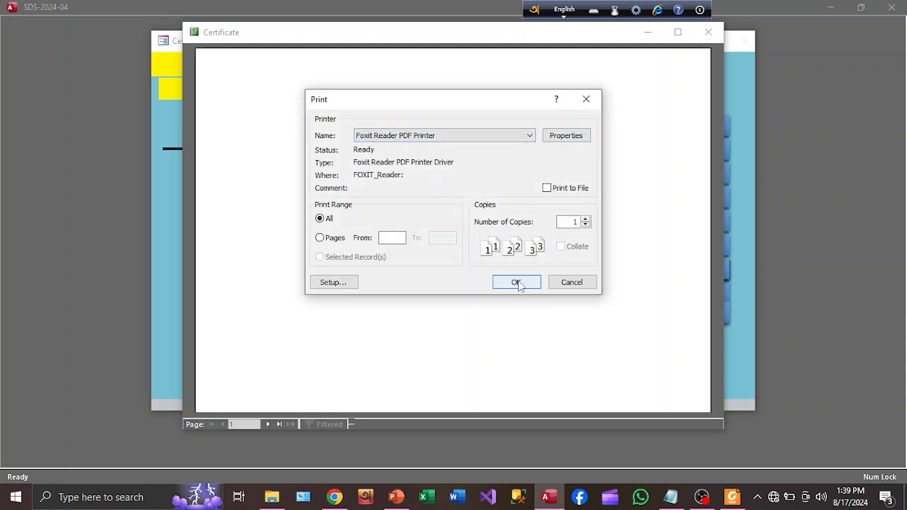
click(586, 100)
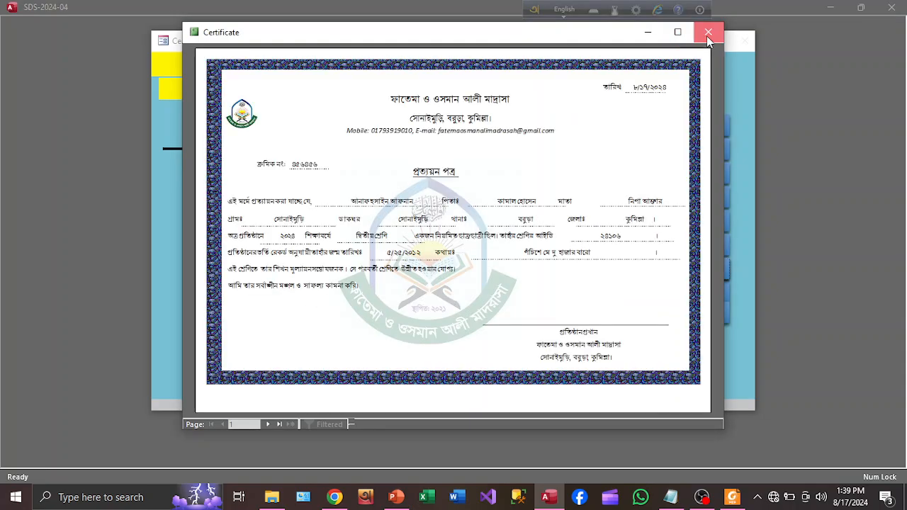
- Close the certificate report and return to the Main Form
click(707, 33)
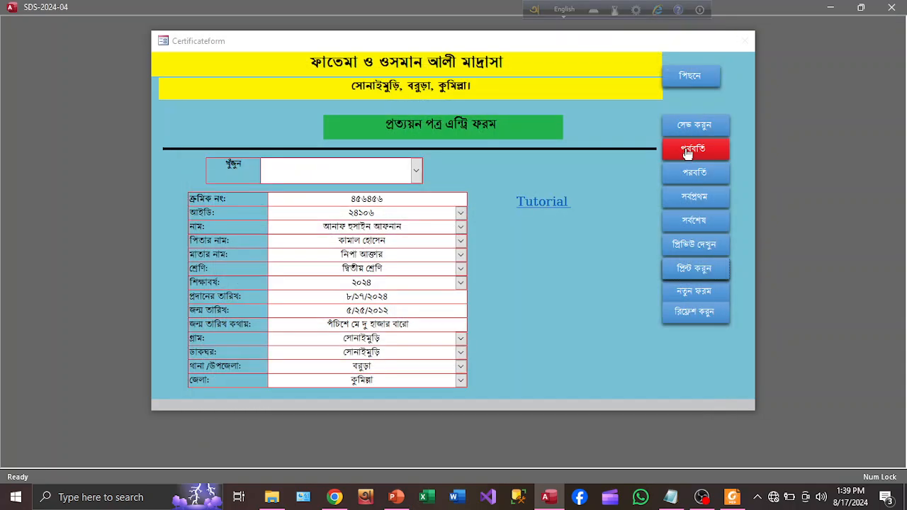
click(685, 78)
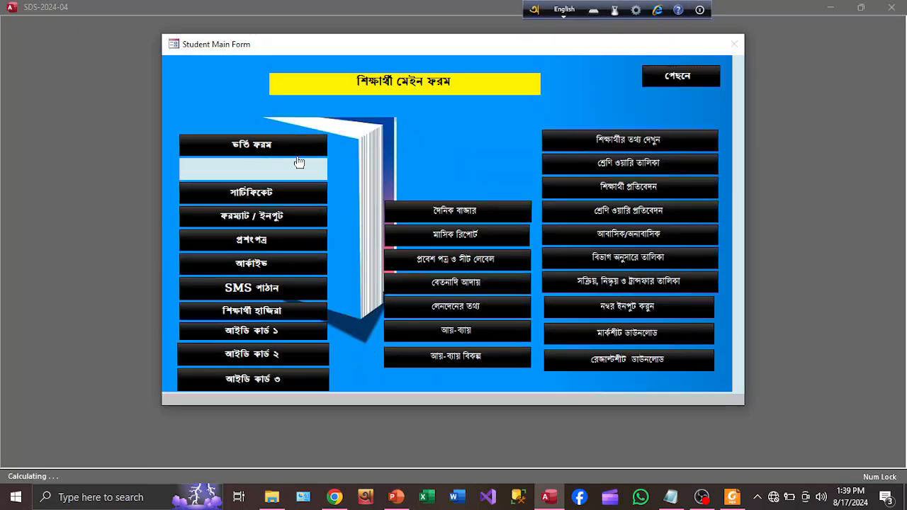
click(671, 79)
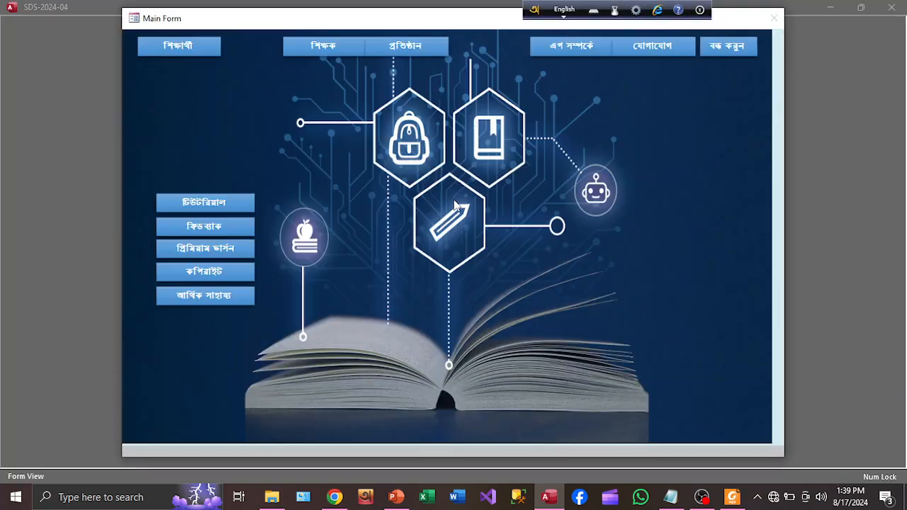